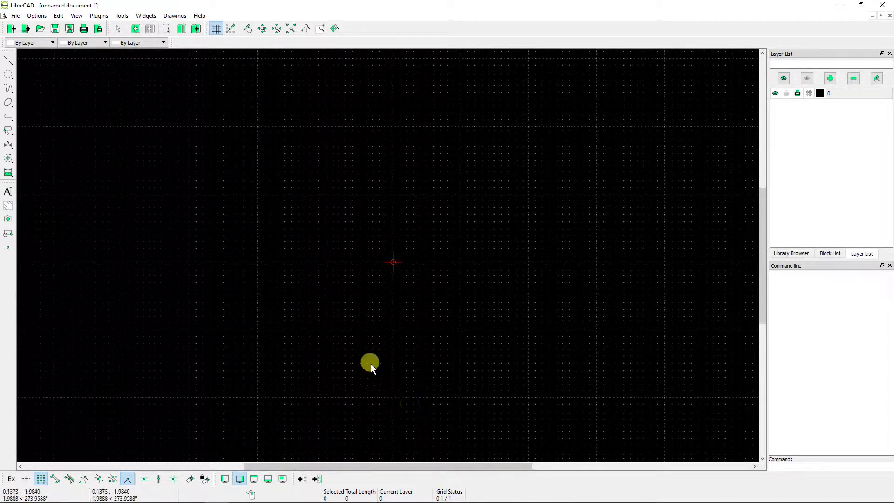
- Draw a tiny circle centred on the origin using Circle by centre and point
{"action": "left_click", "coordinate": [8, 159]}
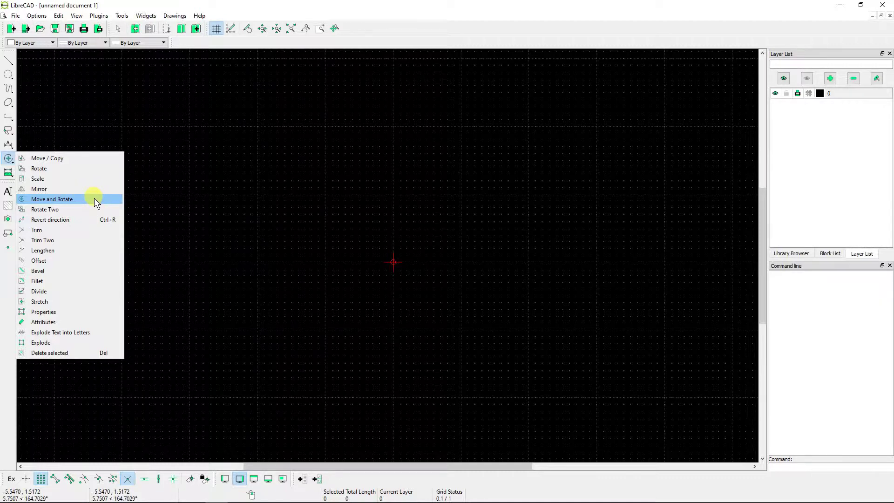
{"action": "left_click", "coordinate": [166, 182]}
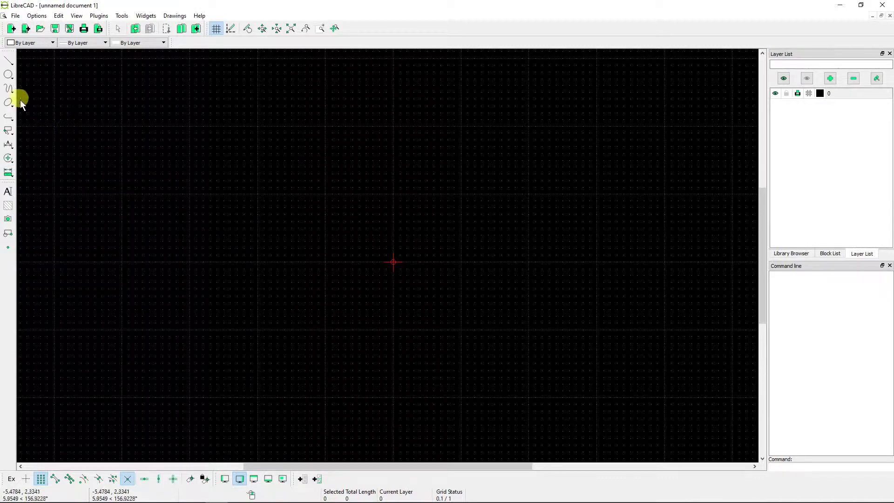
{"action": "left_click", "coordinate": [13, 73]}
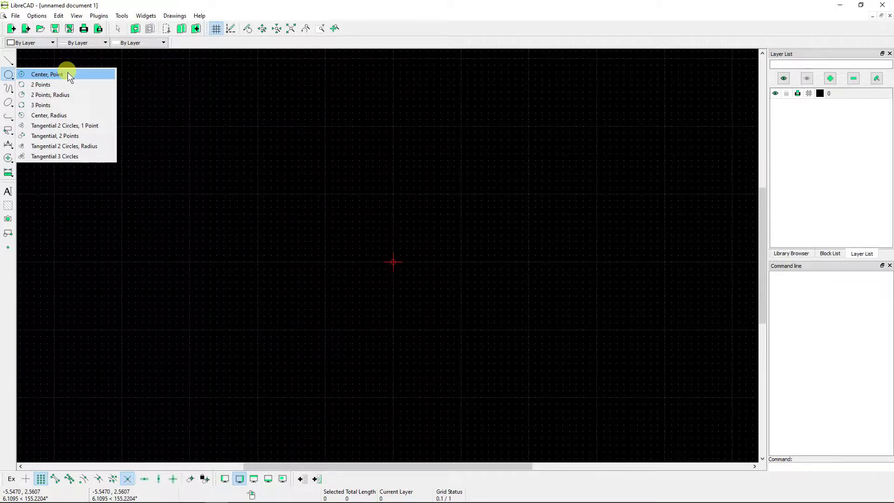
{"action": "left_click", "coordinate": [69, 75]}
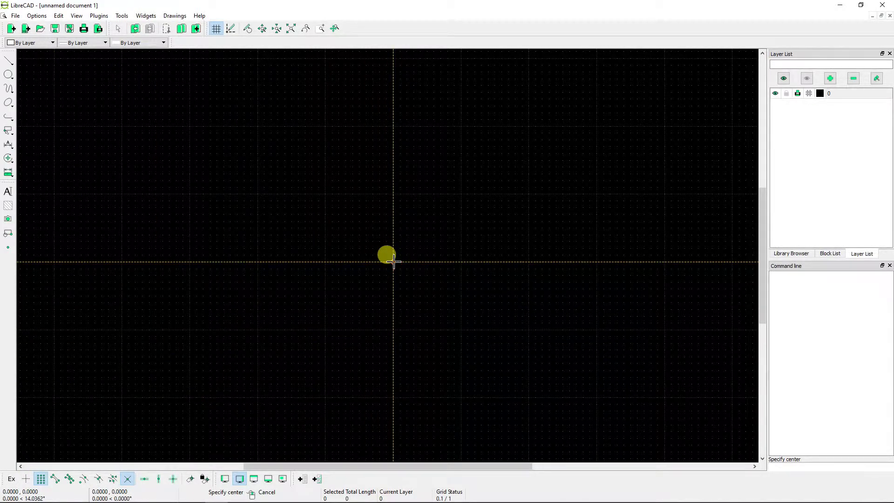
{"action": "left_click", "coordinate": [393, 262]}
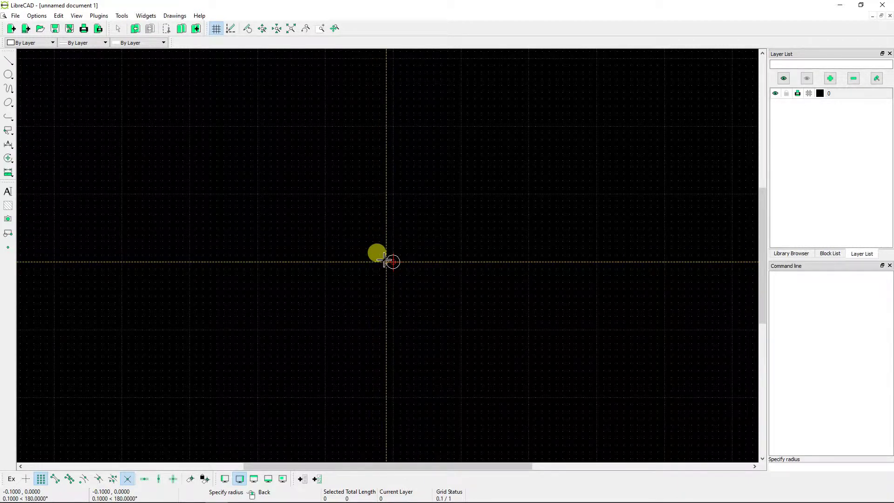
{"action": "left_click", "coordinate": [384, 262]}
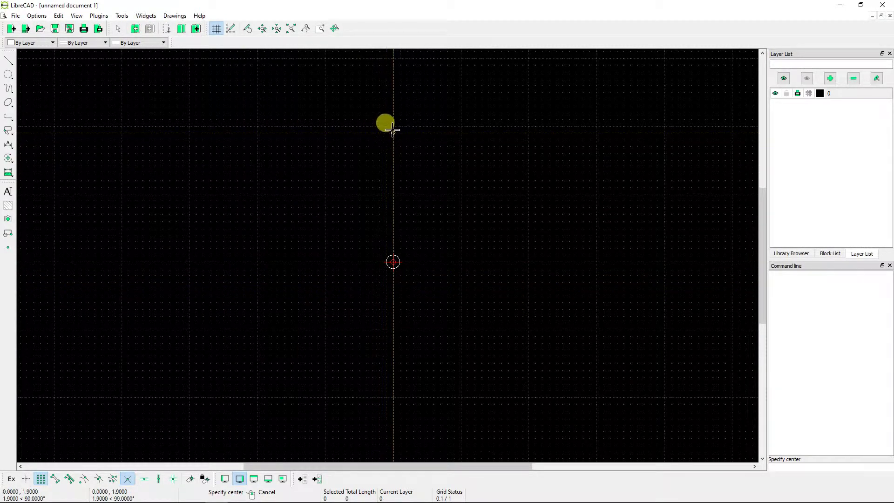
- Draw a larger circle centred directly above the origin, then end the circle tool
{"action": "left_click", "coordinate": [393, 126]}
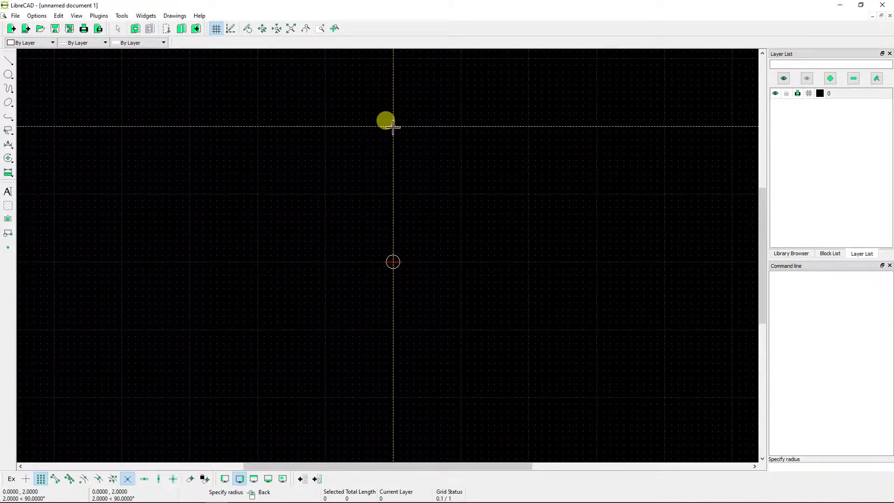
{"action": "left_click", "coordinate": [363, 131]}
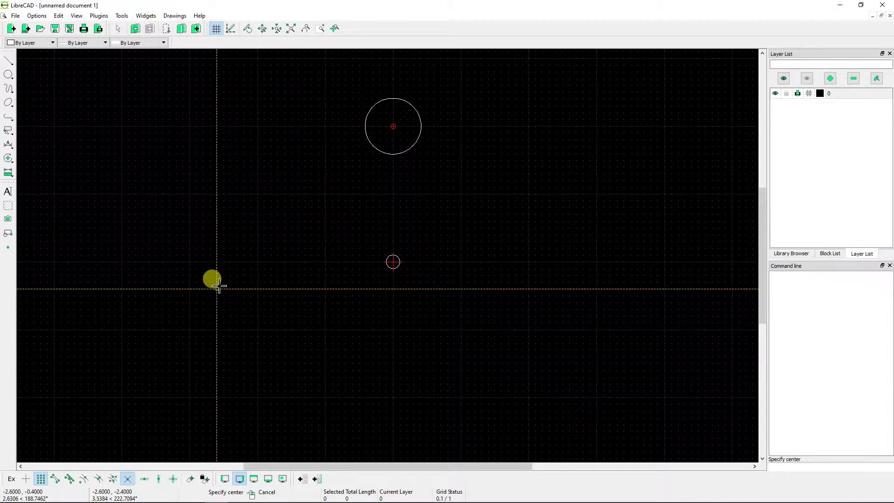
{"action": "right_click", "coordinate": [219, 287]}
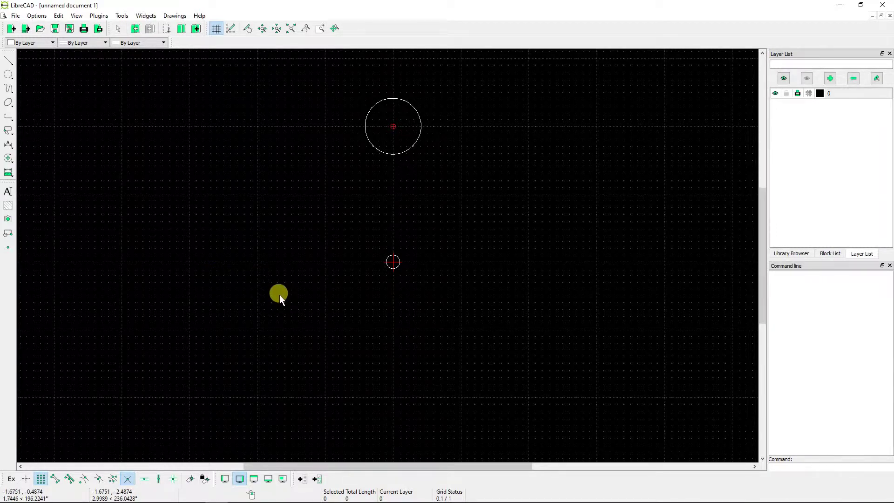
- Window-select both circles and start Move and Rotate with reference and target at the origin
{"action": "left_click", "coordinate": [280, 295]}
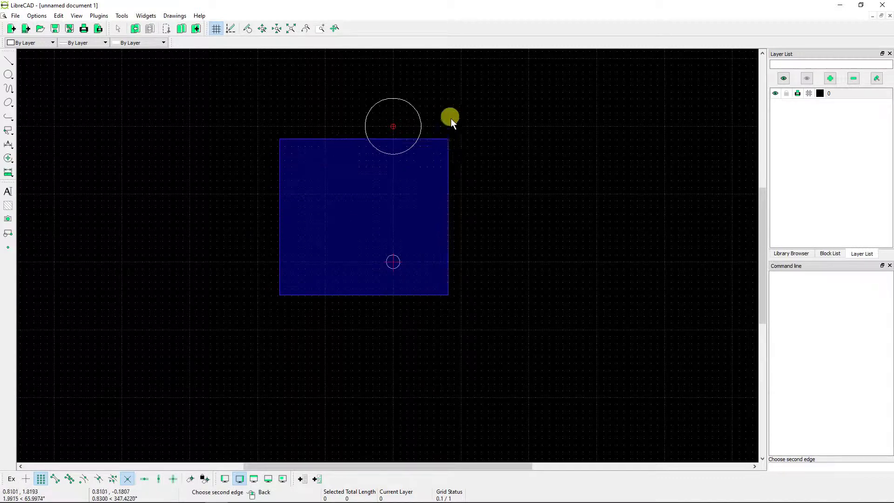
{"action": "left_click", "coordinate": [459, 88]}
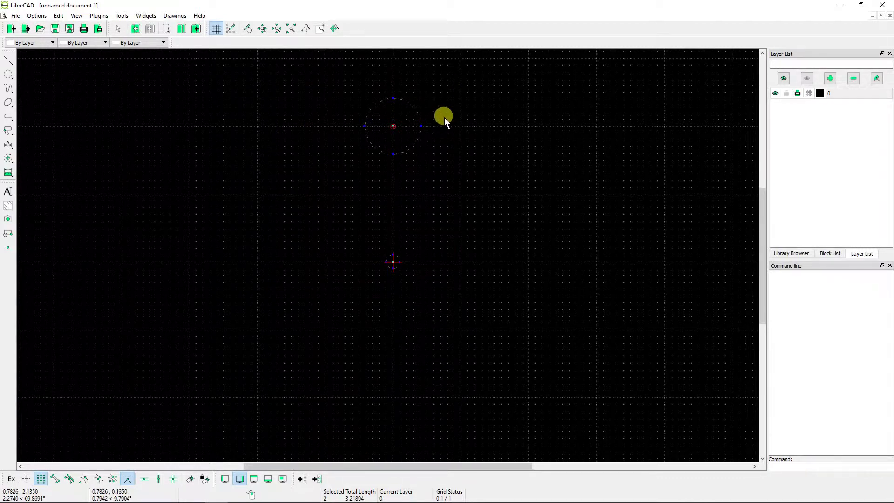
{"action": "left_click", "coordinate": [12, 160]}
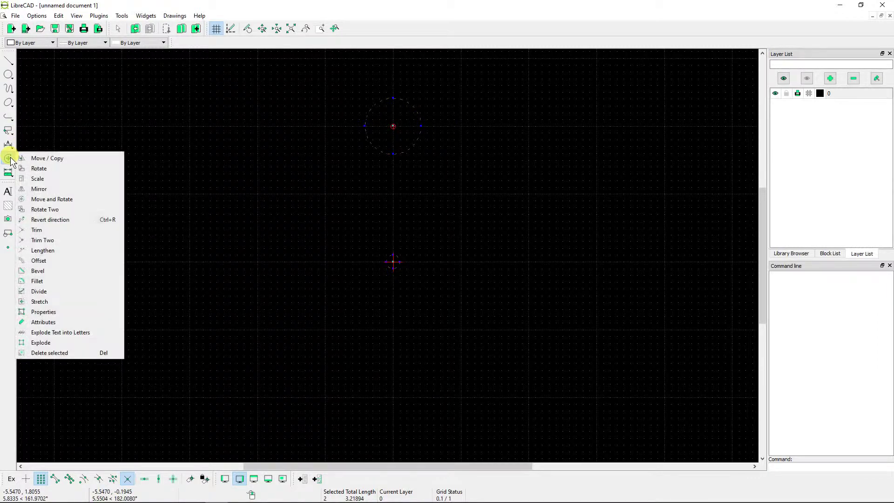
{"action": "left_click", "coordinate": [100, 200]}
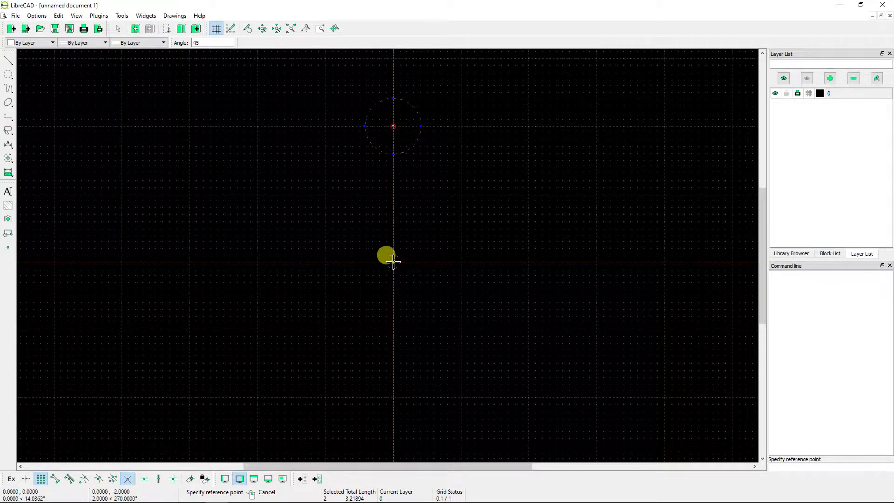
{"action": "left_click", "coordinate": [393, 262]}
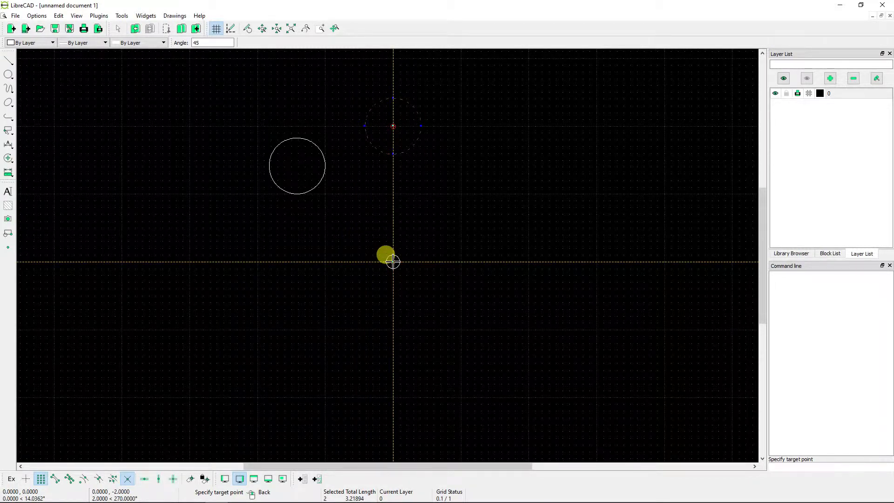
{"action": "left_click", "coordinate": [393, 262]}
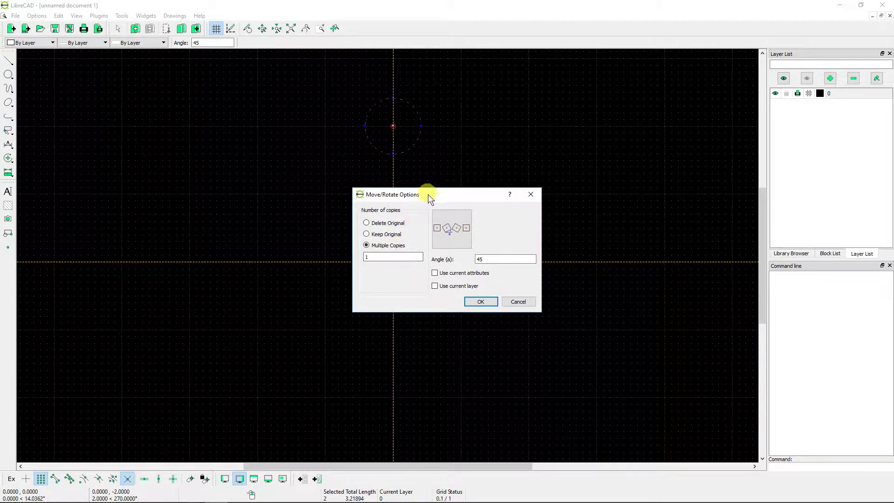
- Rotate both circles 45° about the origin with Delete Original selected
{"action": "left_click_drag", "start_coordinate": [432, 192], "coordinate": [187, 119]}
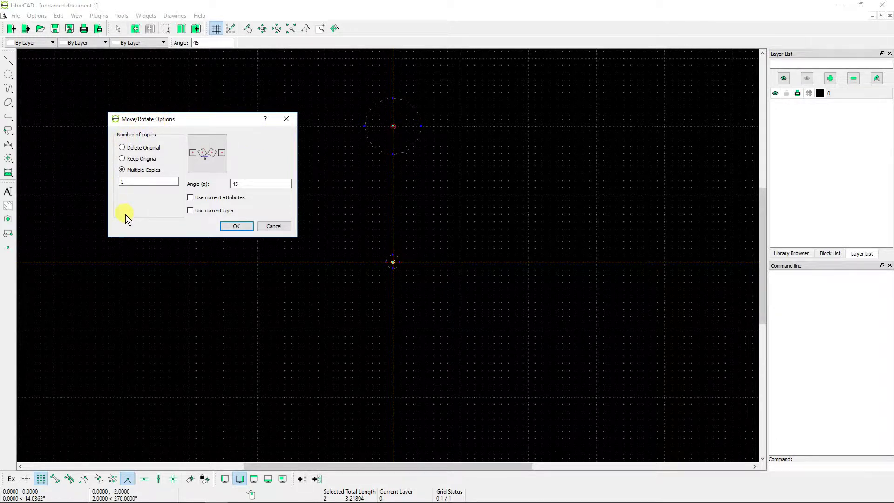
{"action": "left_click", "coordinate": [122, 147]}
{"action": "left_click", "coordinate": [121, 170]}
{"action": "left_click", "coordinate": [123, 147]}
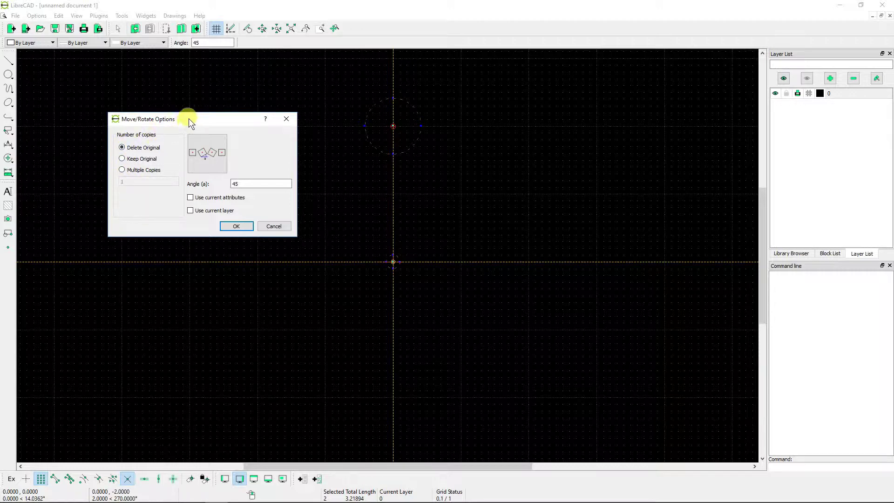
{"action": "left_click_drag", "start_coordinate": [190, 120], "coordinate": [116, 81]}
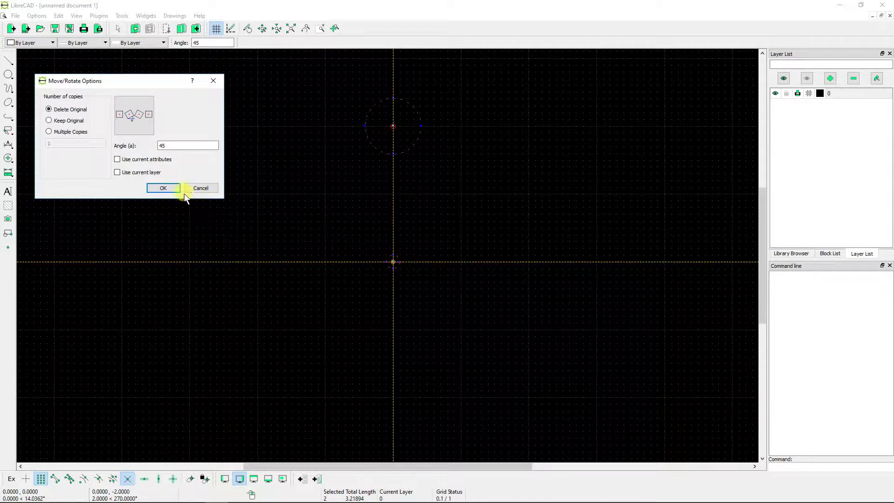
{"action": "left_click", "coordinate": [170, 187]}
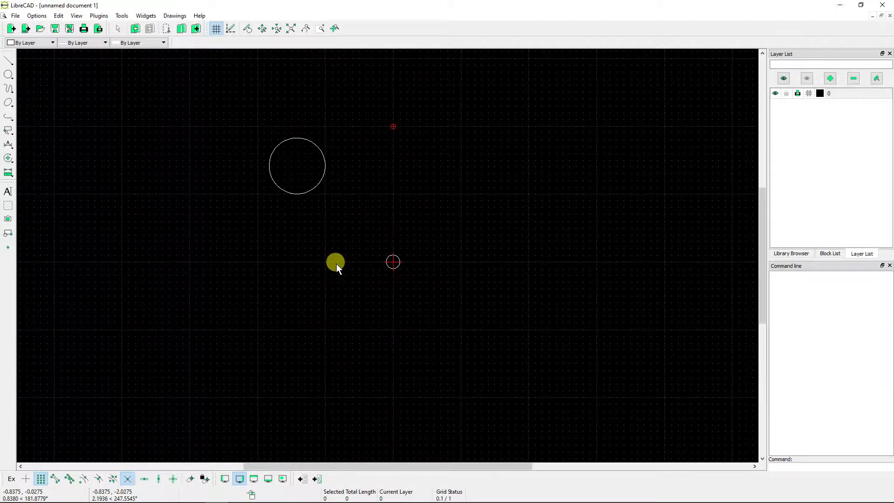
- Delete the rotated circle at the upper left of the origin
{"action": "left_click", "coordinate": [314, 188]}
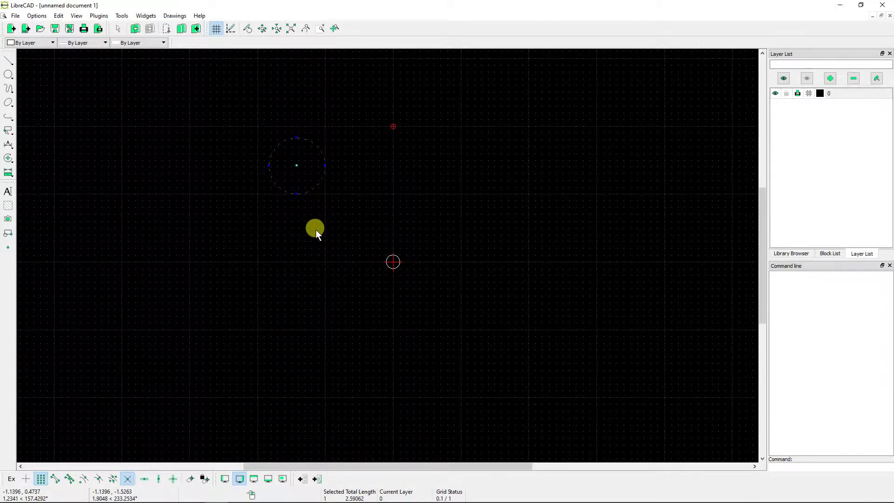
{"action": "left_click", "coordinate": [383, 263]}
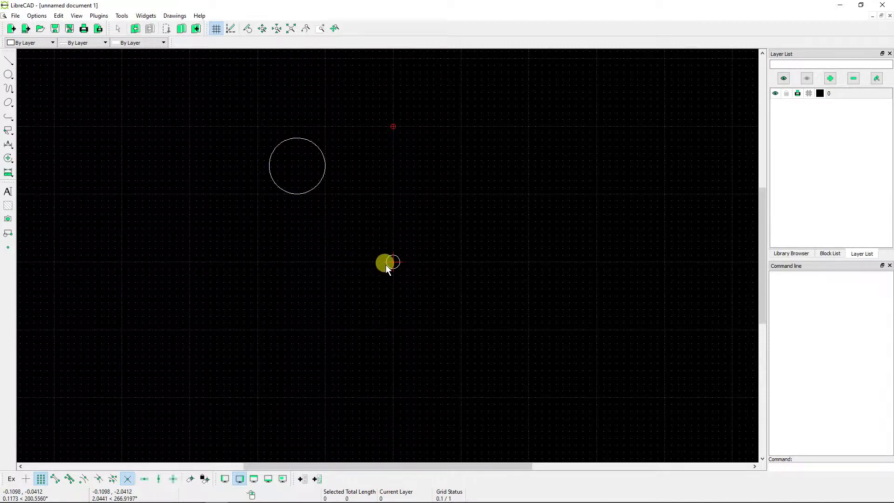
{"action": "left_click", "coordinate": [385, 268]}
{"action": "left_click", "coordinate": [385, 268]}
{"action": "left_click", "coordinate": [302, 192]}
{"action": "key", "text": "Delete"}
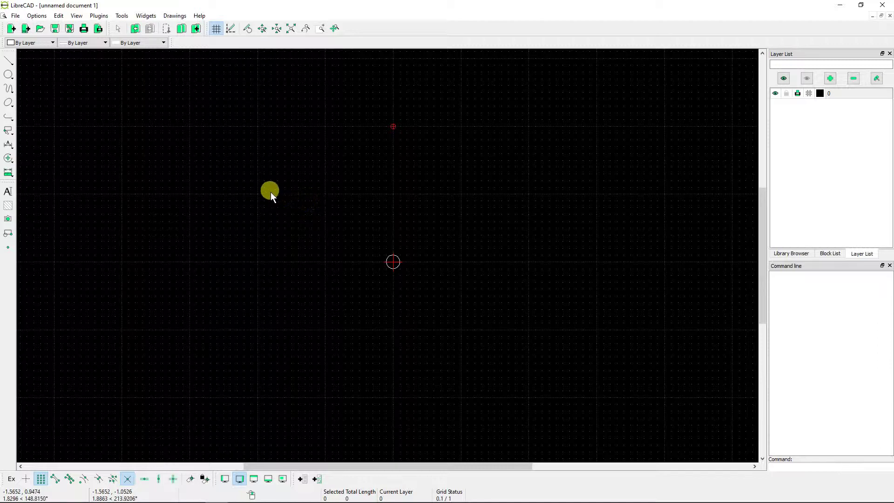
{"action": "left_click", "coordinate": [14, 78]}
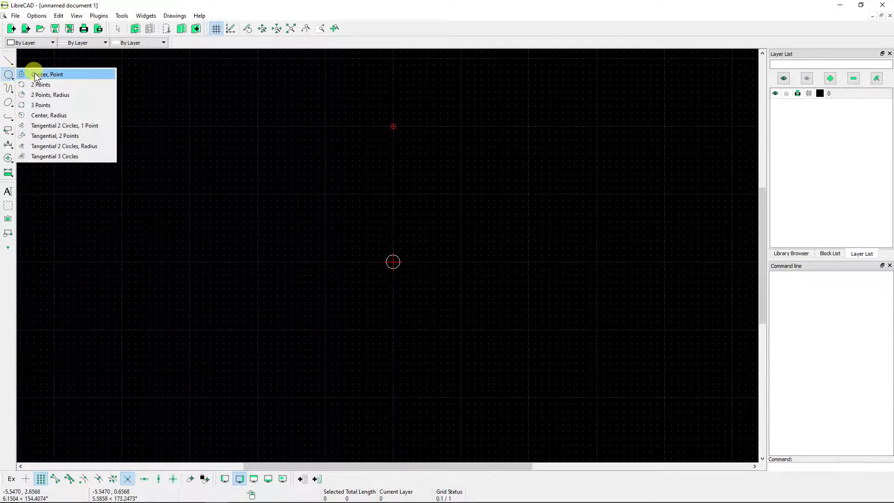
{"action": "left_click", "coordinate": [33, 71]}
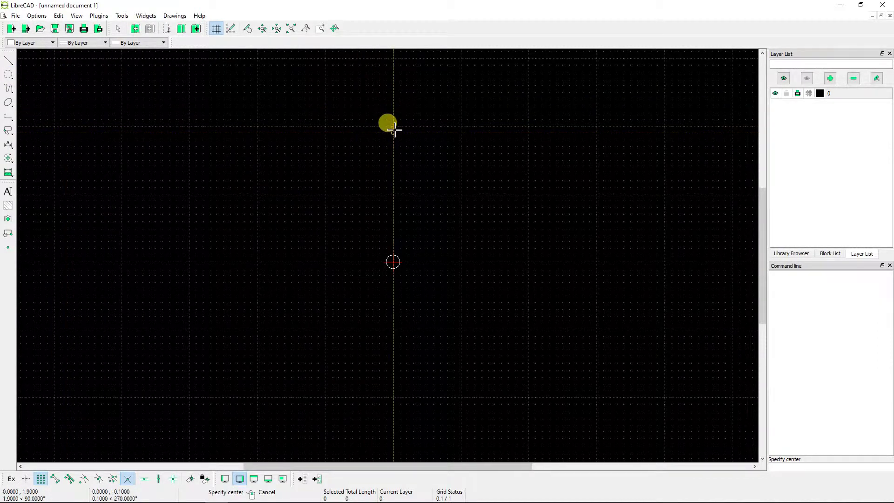
{"action": "left_click", "coordinate": [394, 125]}
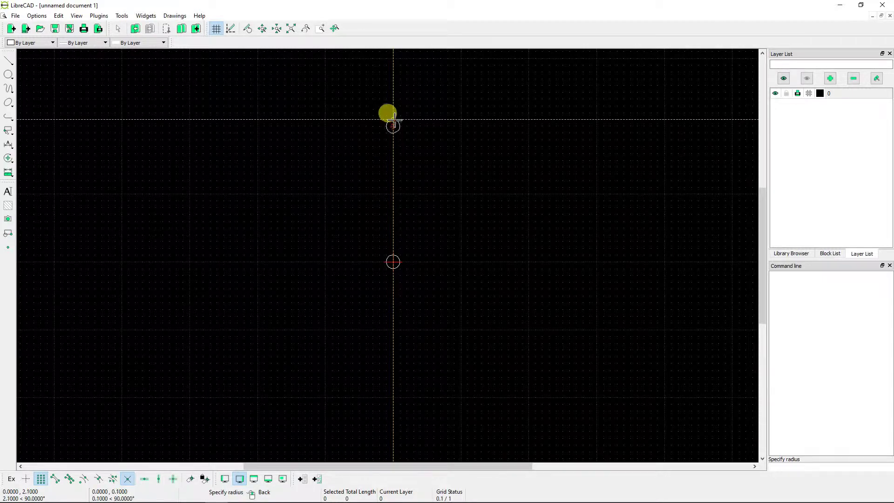
{"action": "left_click", "coordinate": [388, 91]}
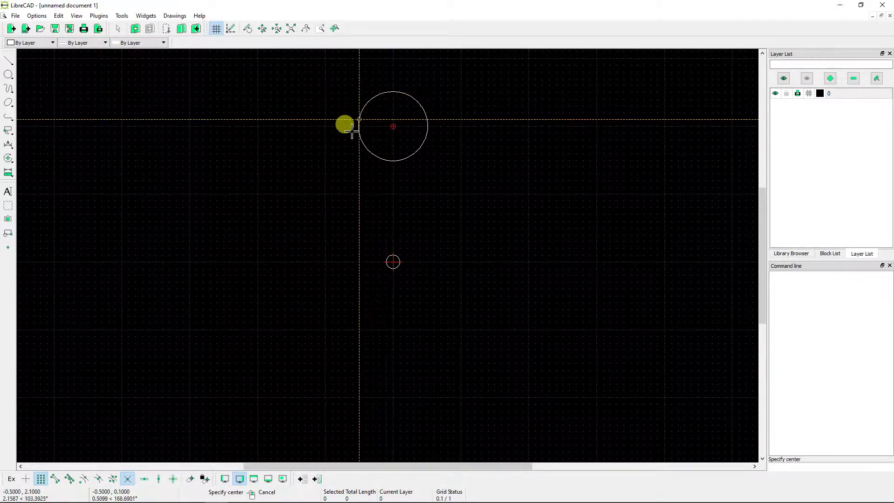
{"action": "left_click", "coordinate": [394, 126]}
{"action": "left_click", "coordinate": [392, 112]}
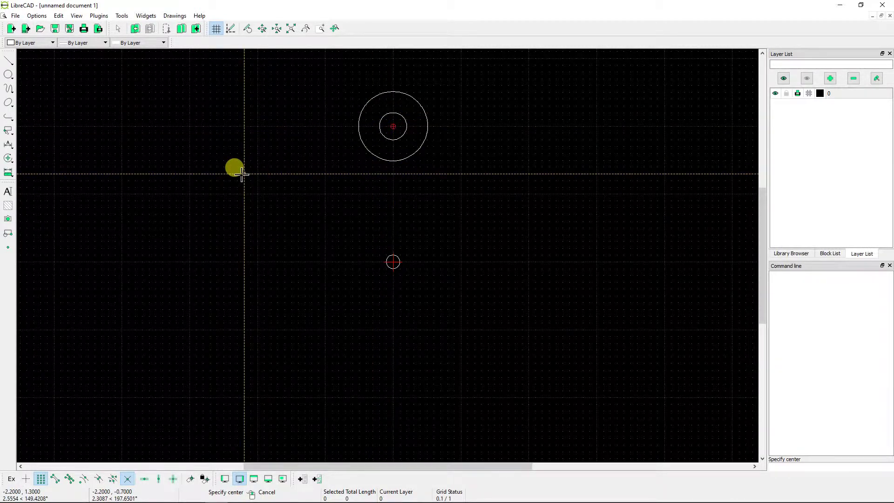
{"action": "right_click", "coordinate": [242, 175]}
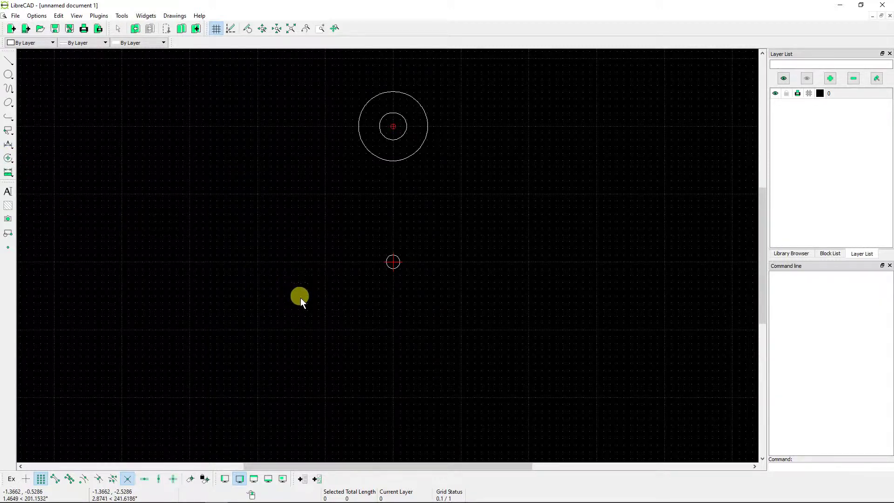
- Window-select the concentric circle pair and start Move and Rotate about the origin
{"action": "left_click", "coordinate": [300, 298]}
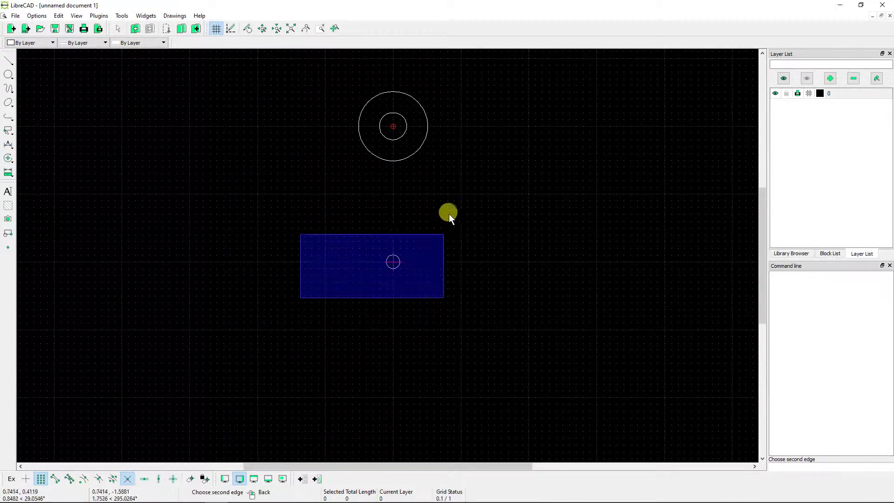
{"action": "left_click", "coordinate": [469, 77]}
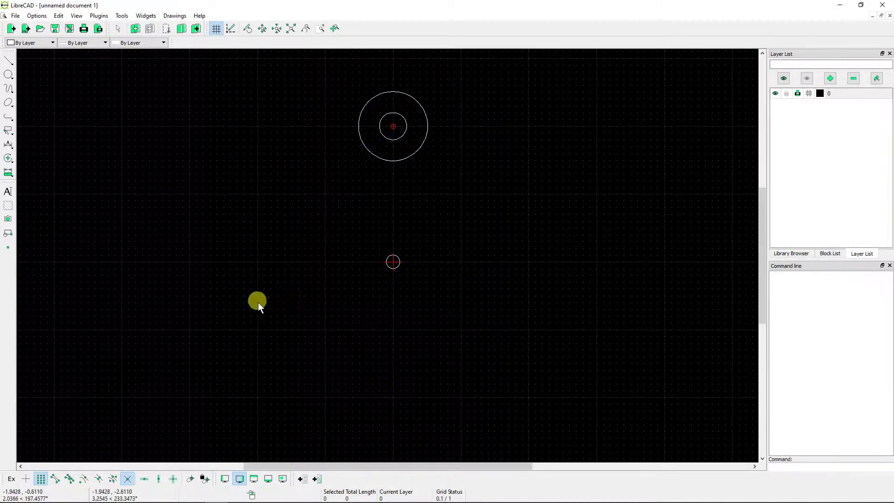
{"action": "left_click", "coordinate": [334, 179]}
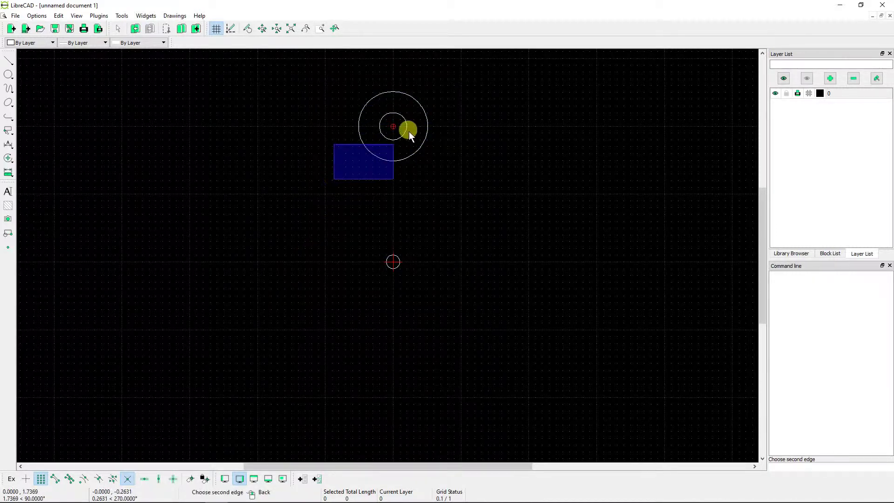
{"action": "left_click", "coordinate": [452, 73]}
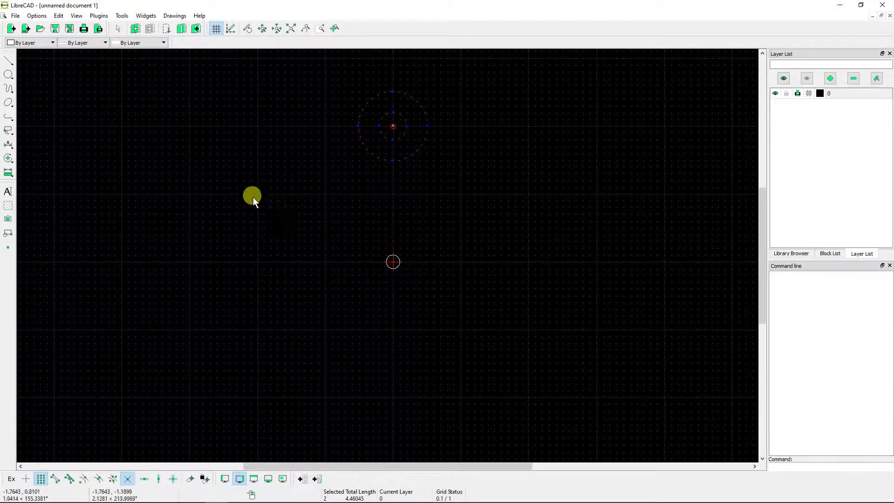
{"action": "left_click", "coordinate": [9, 158]}
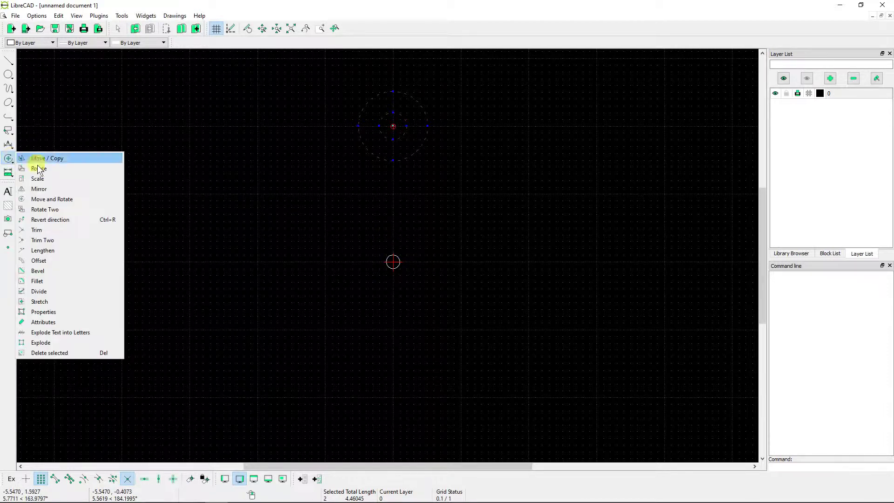
{"action": "left_click", "coordinate": [80, 200]}
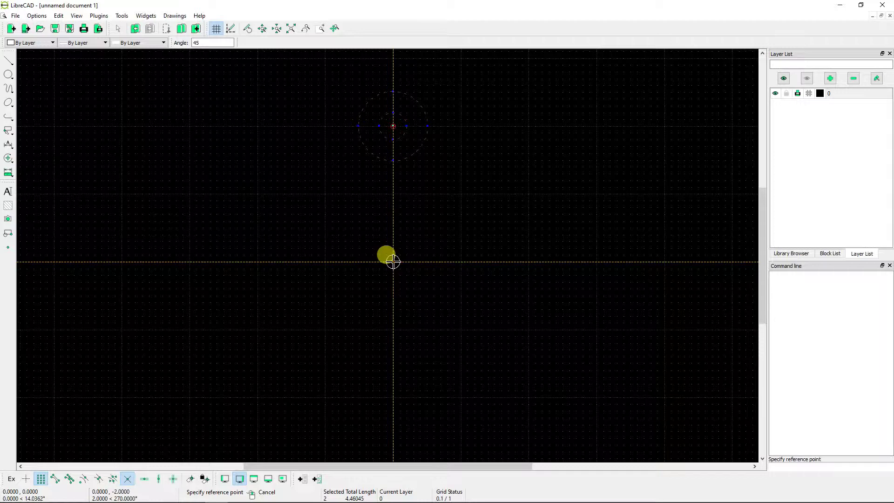
{"action": "left_click", "coordinate": [393, 262]}
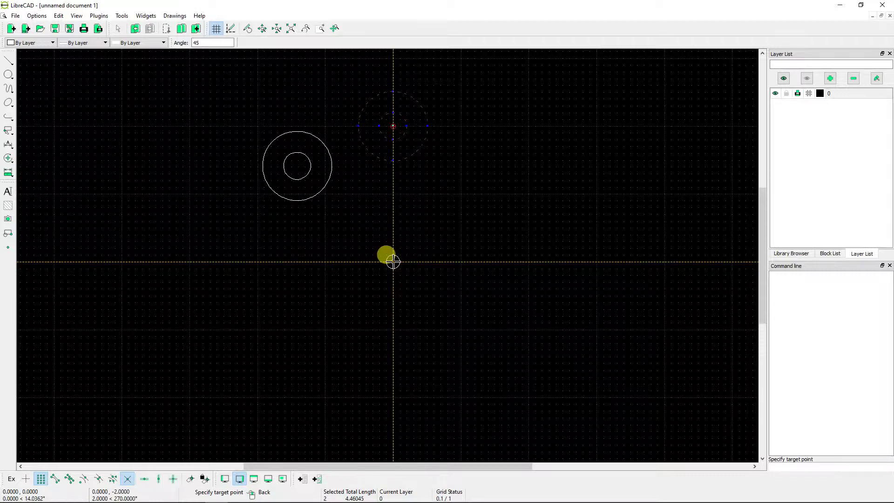
{"action": "left_click", "coordinate": [394, 261]}
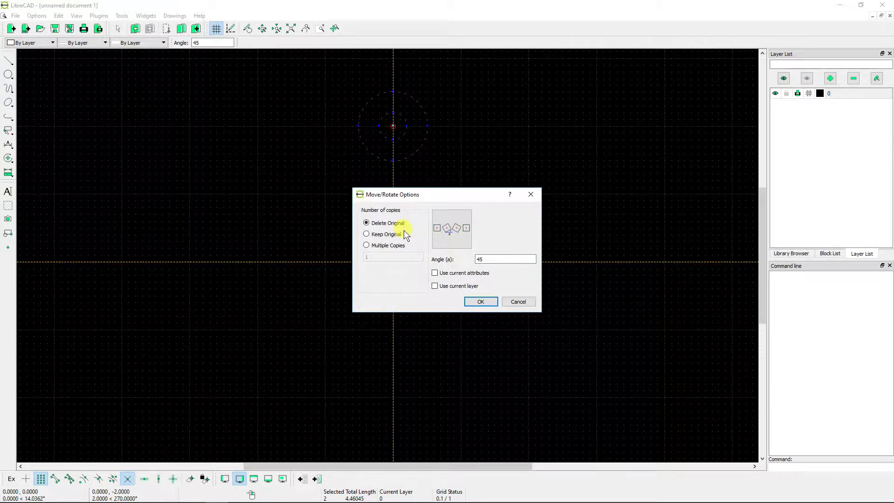
- Keep the original and rotate a copy by -45°
{"action": "left_click_drag", "start_coordinate": [411, 194], "coordinate": [146, 108]}
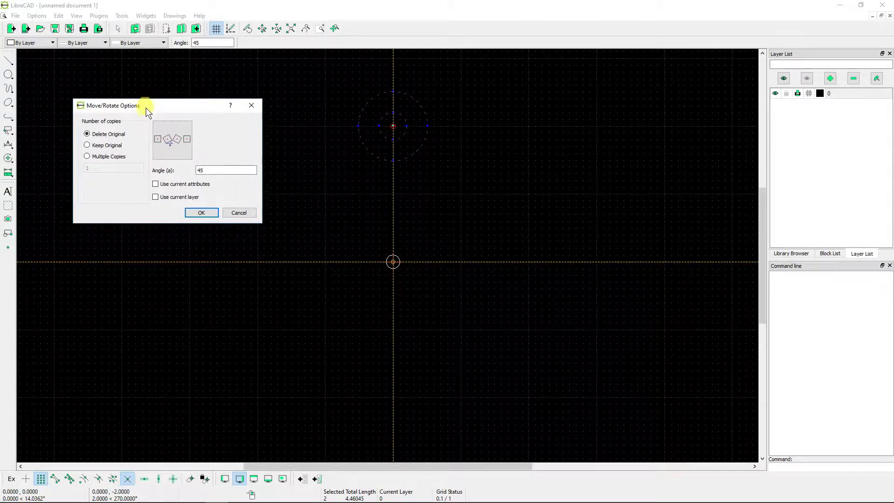
{"action": "left_click", "coordinate": [111, 145]}
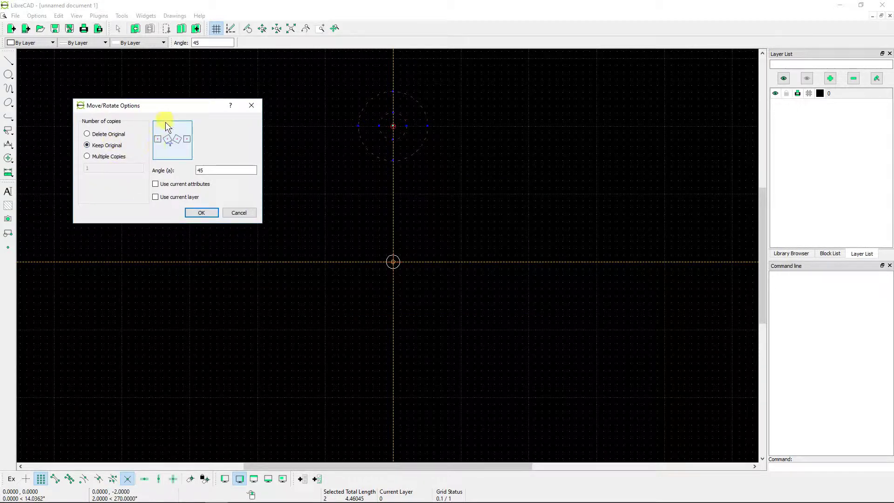
{"action": "left_click_drag", "start_coordinate": [165, 107], "coordinate": [144, 107]}
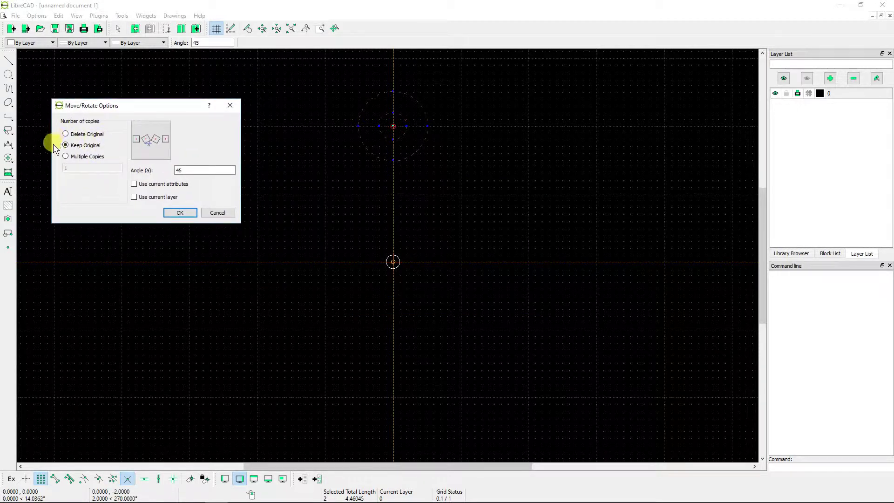
{"action": "left_click_drag", "start_coordinate": [182, 170], "coordinate": [164, 170]}
{"action": "type", "text": "-45"}
{"action": "left_click", "coordinate": [176, 214]}
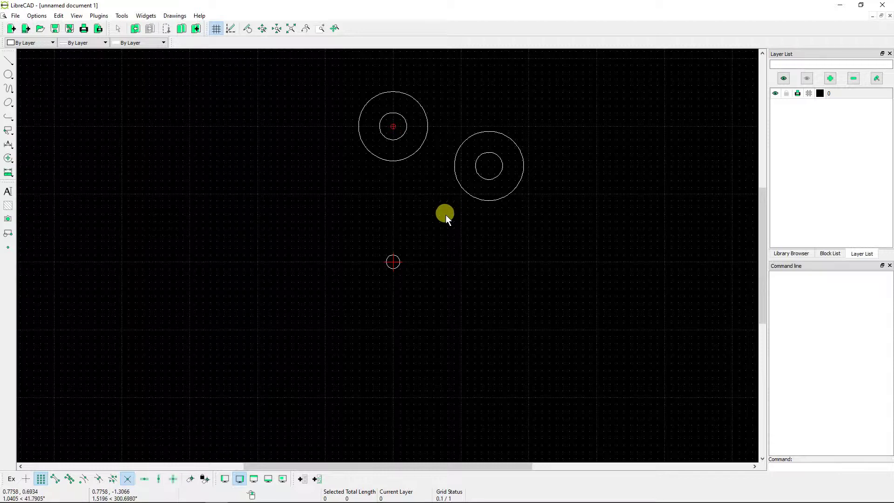
- Delete the rotated pair and the outer circle, then select the small upper circle
{"action": "left_click_drag", "start_coordinate": [446, 215], "coordinate": [543, 121]}
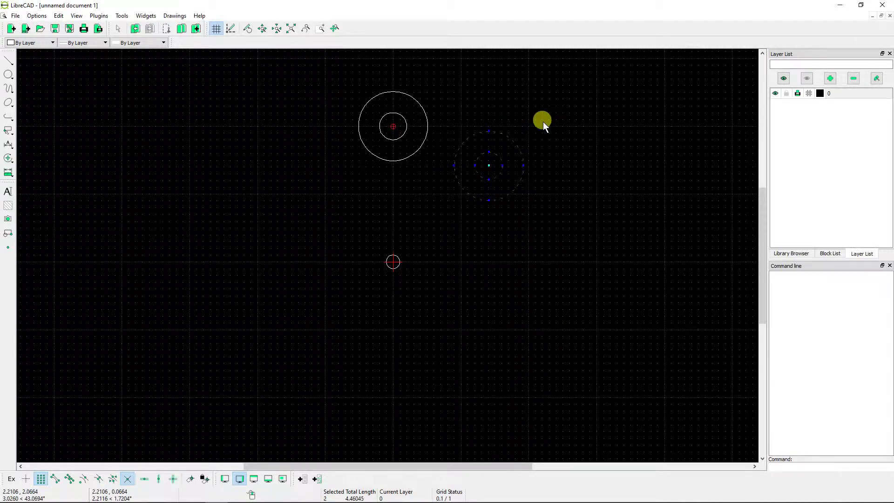
{"action": "key", "text": "Delete"}
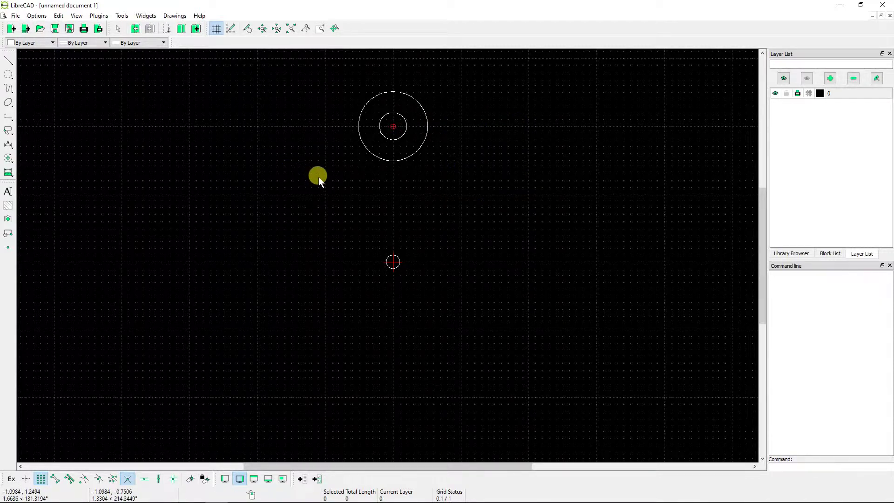
{"action": "left_click", "coordinate": [376, 155]}
{"action": "key", "text": "Delete"}
{"action": "left_click_drag", "start_coordinate": [359, 158], "coordinate": [420, 100]}
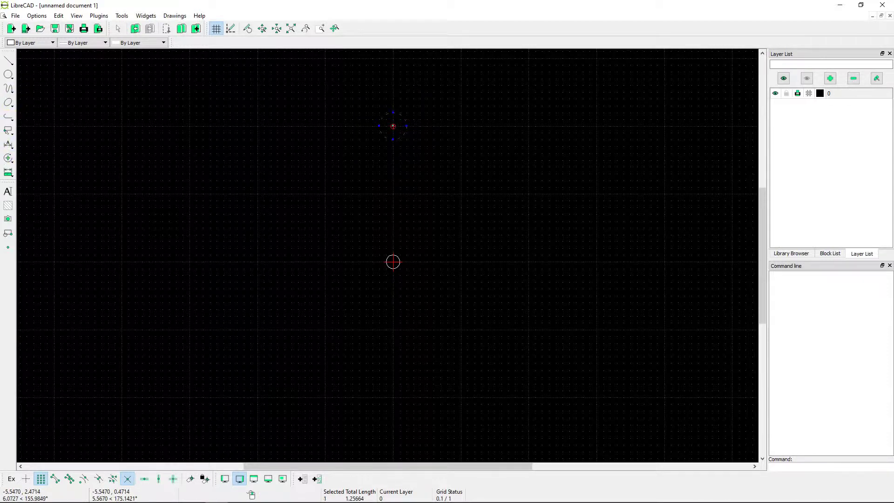
{"action": "left_click", "coordinate": [8, 158]}
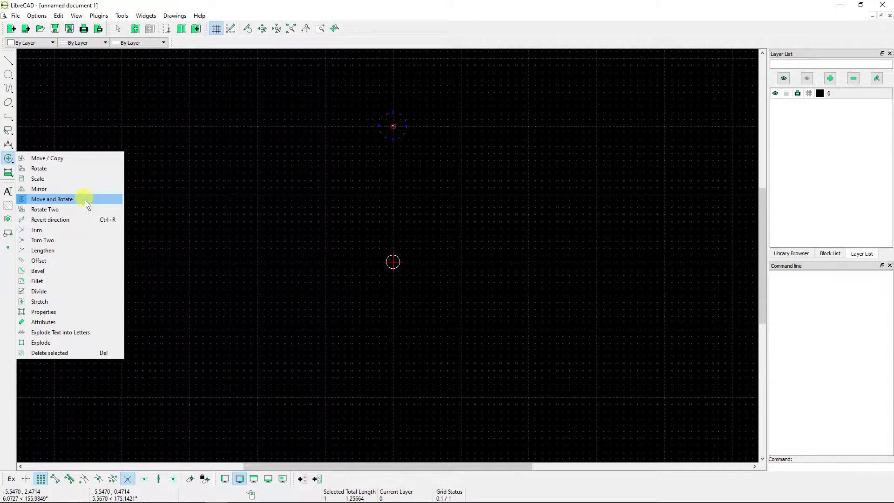
- Start Move and Rotate on the small circle with reference and target at the origin
{"action": "left_click", "coordinate": [84, 199]}
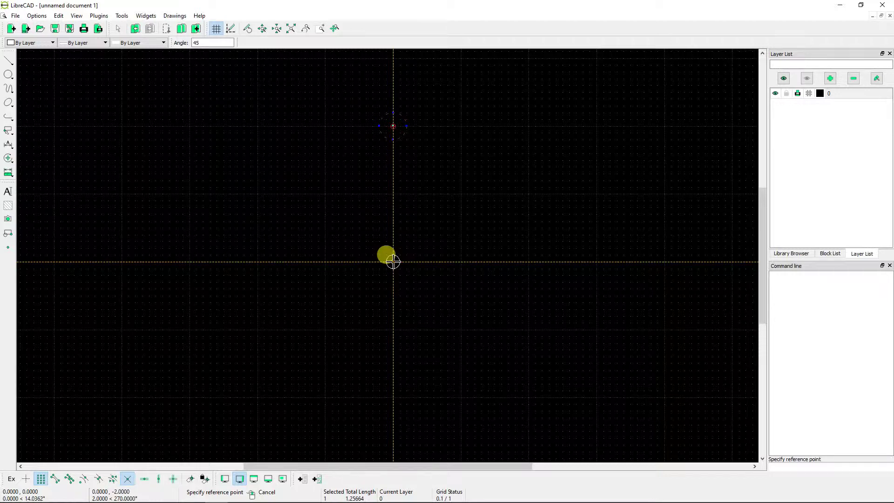
{"action": "left_click", "coordinate": [394, 262]}
{"action": "left_click", "coordinate": [393, 262]}
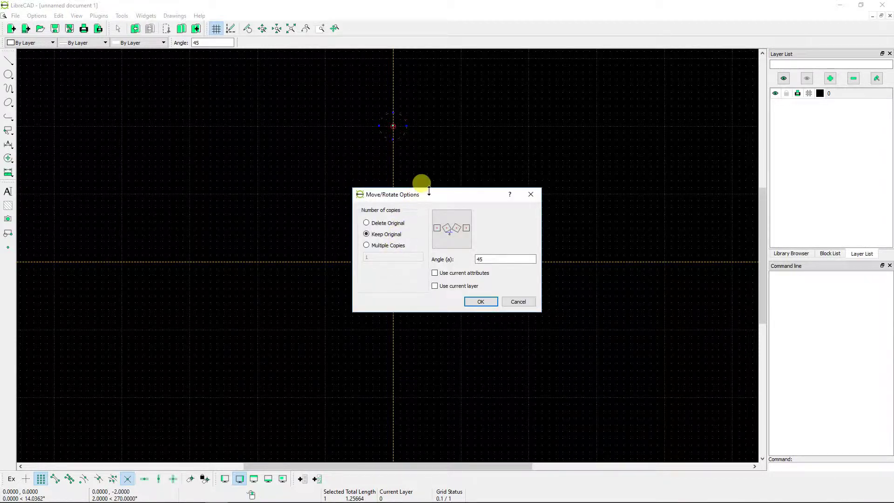
- Create 7 copies of the small circle rotated 45° apart around the origin
{"action": "left_click_drag", "start_coordinate": [429, 191], "coordinate": [112, 88]}
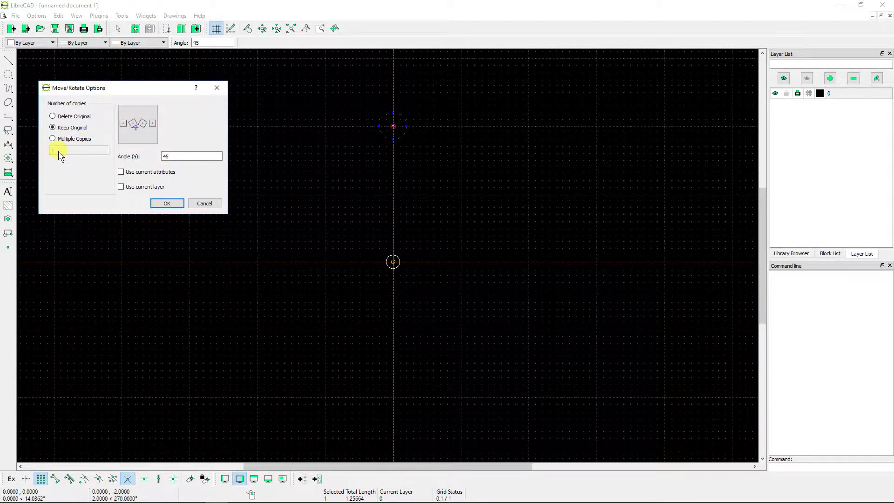
{"action": "left_click", "coordinate": [53, 139]}
{"action": "left_click_drag", "start_coordinate": [57, 152], "coordinate": [41, 152]}
{"action": "left_click_drag", "start_coordinate": [149, 86], "coordinate": [134, 60]}
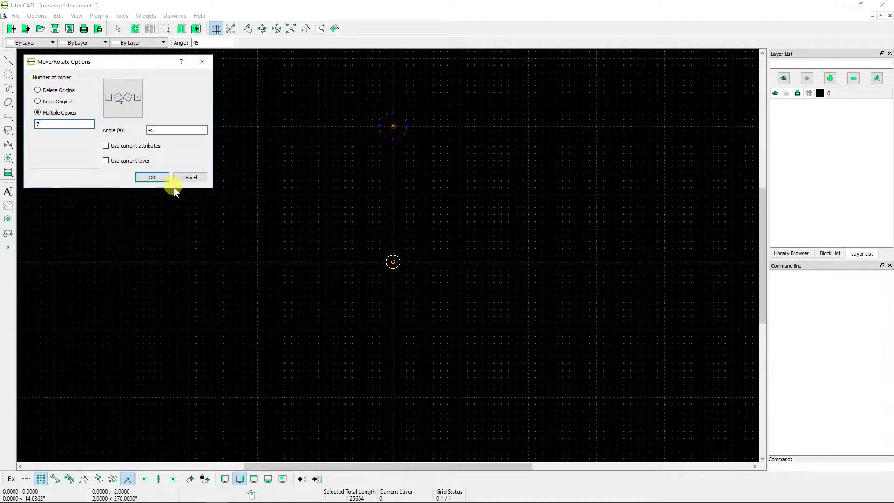
{"action": "left_click", "coordinate": [164, 178]}
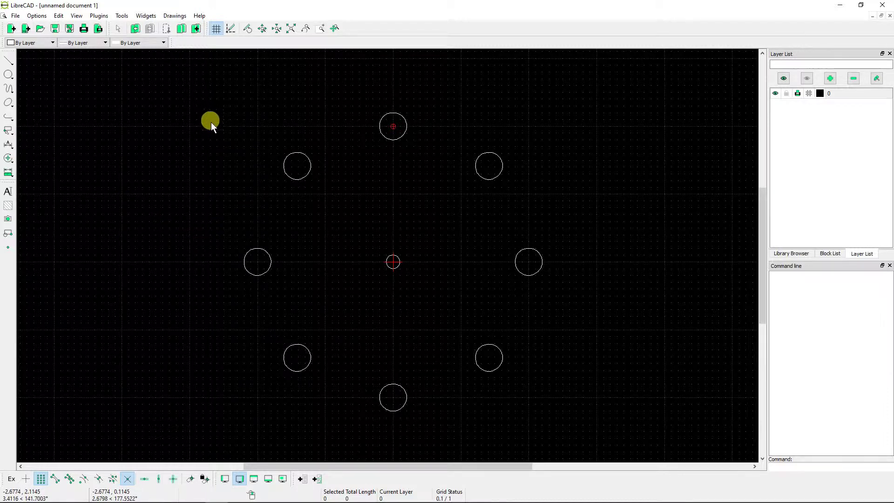
{"action": "left_click_drag", "start_coordinate": [211, 119], "coordinate": [326, 385]}
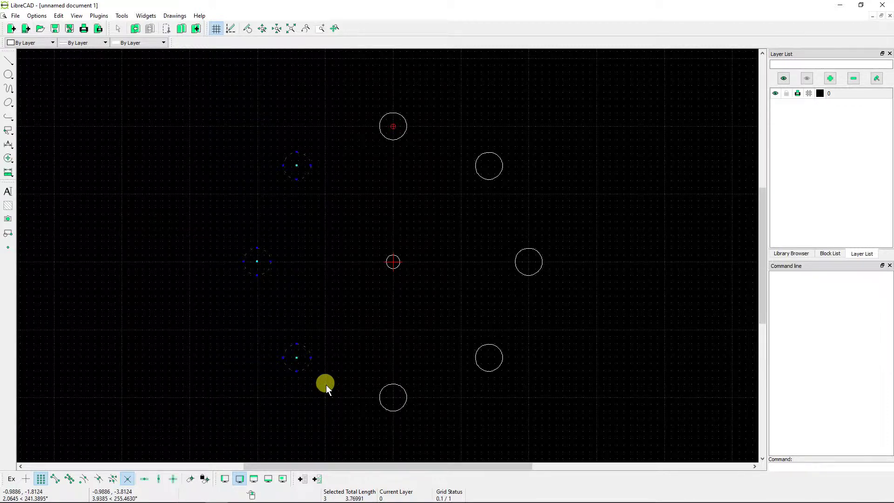
- Delete the ring circles group by group, leaving only the origin circle
{"action": "key", "text": "Delete"}
{"action": "left_click_drag", "start_coordinate": [308, 336], "coordinate": [527, 418]}
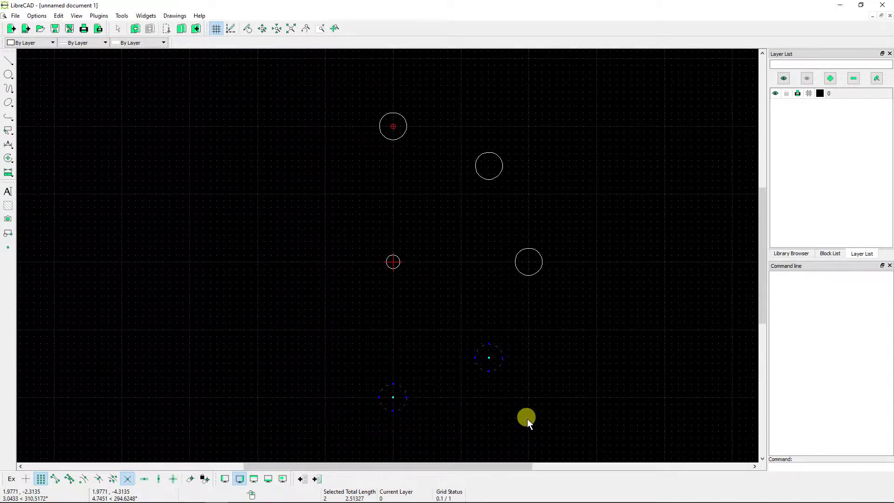
{"action": "key", "text": "Delete"}
{"action": "mouse_move", "coordinate": [567, 296]}
{"action": "left_mouse_down"}
{"action": "mouse_move", "coordinate": [510, 167]}
{"action": "mouse_move", "coordinate": [467, 119]}
{"action": "left_mouse_up"}
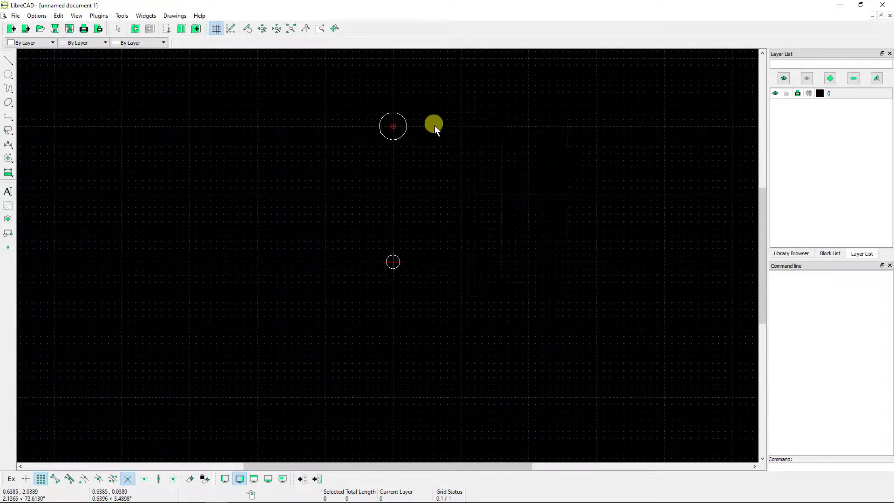
{"action": "left_click_drag", "start_coordinate": [426, 161], "coordinate": [364, 114]}
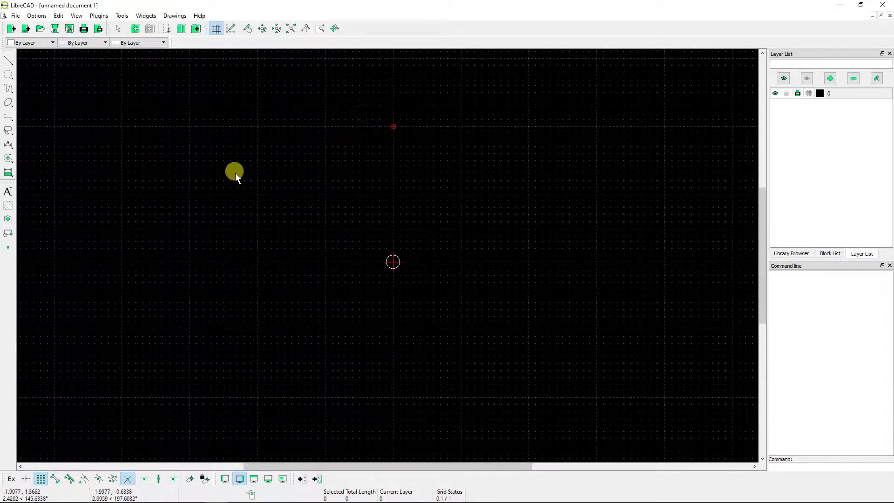
{"action": "left_click", "coordinate": [9, 88]}
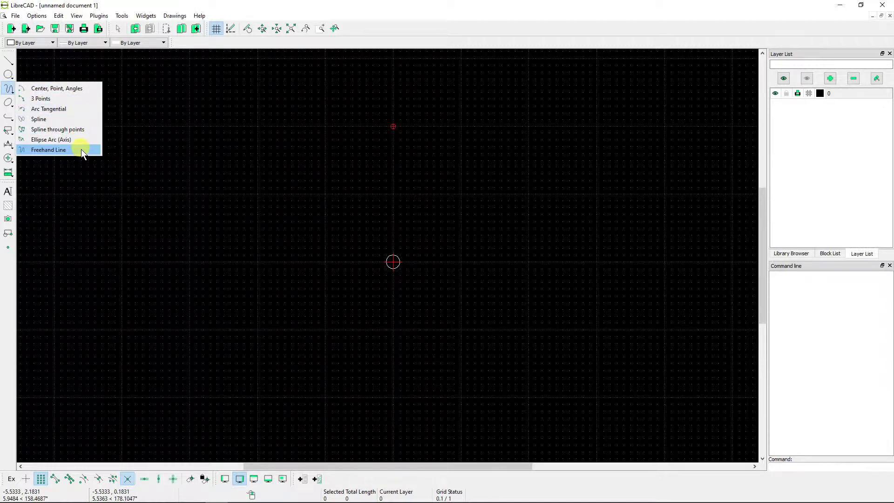
- Draw a looping freehand line above the origin, then exit the freehand tool
{"action": "left_click", "coordinate": [81, 149]}
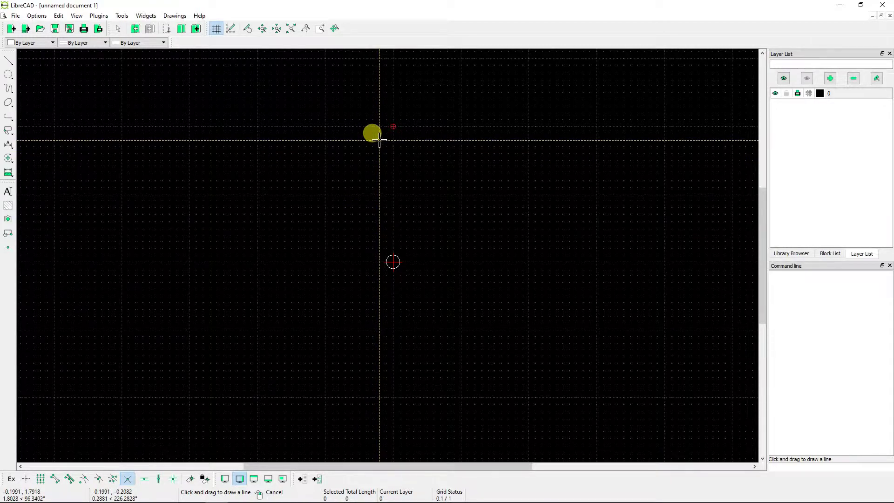
{"action": "mouse_move", "coordinate": [379, 139]}
{"action": "left_mouse_down"}
{"action": "mouse_move", "coordinate": [349, 128]}
{"action": "mouse_move", "coordinate": [369, 112]}
{"action": "mouse_move", "coordinate": [331, 95]}
{"action": "mouse_move", "coordinate": [336, 87]}
{"action": "mouse_move", "coordinate": [420, 93]}
{"action": "mouse_move", "coordinate": [419, 65]}
{"action": "mouse_move", "coordinate": [448, 56]}
{"action": "mouse_move", "coordinate": [475, 59]}
{"action": "mouse_move", "coordinate": [501, 90]}
{"action": "mouse_move", "coordinate": [496, 129]}
{"action": "mouse_move", "coordinate": [456, 136]}
{"action": "mouse_move", "coordinate": [438, 119]}
{"action": "mouse_move", "coordinate": [462, 112]}
{"action": "mouse_move", "coordinate": [475, 94]}
{"action": "mouse_move", "coordinate": [464, 91]}
{"action": "mouse_move", "coordinate": [443, 92]}
{"action": "mouse_move", "coordinate": [427, 111]}
{"action": "mouse_move", "coordinate": [446, 162]}
{"action": "mouse_move", "coordinate": [438, 188]}
{"action": "mouse_move", "coordinate": [404, 191]}
{"action": "mouse_move", "coordinate": [383, 177]}
{"action": "mouse_move", "coordinate": [413, 150]}
{"action": "mouse_move", "coordinate": [323, 170]}
{"action": "mouse_move", "coordinate": [324, 157]}
{"action": "mouse_move", "coordinate": [376, 139]}
{"action": "left_mouse_up"}
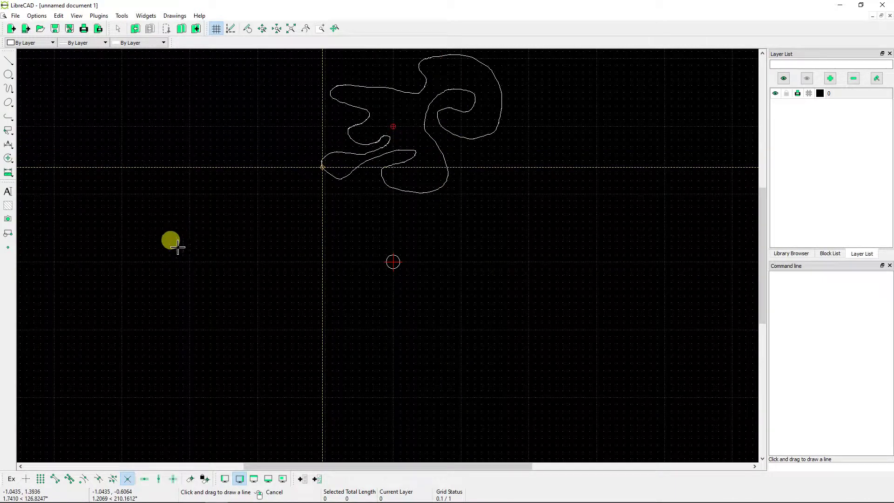
{"action": "right_click", "coordinate": [144, 256]}
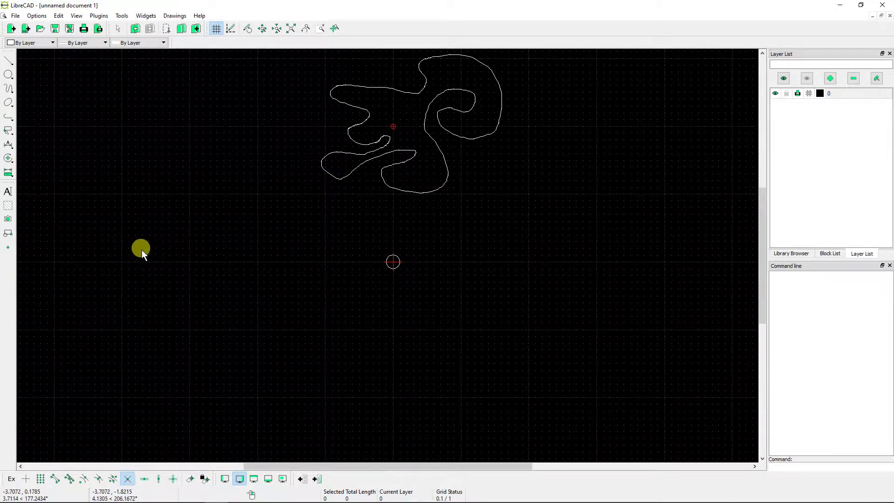
- Window-select the whole freehand shape and turn on Snap on Grid
{"action": "left_click", "coordinate": [15, 87]}
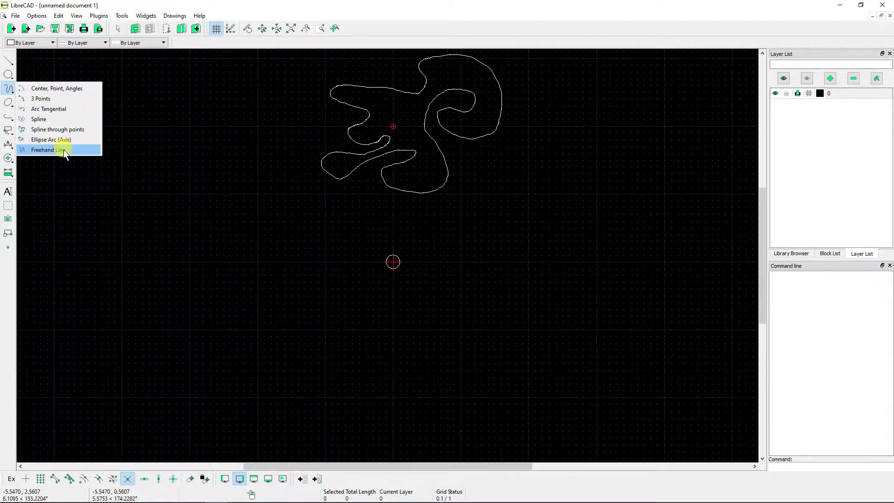
{"action": "left_click", "coordinate": [125, 173]}
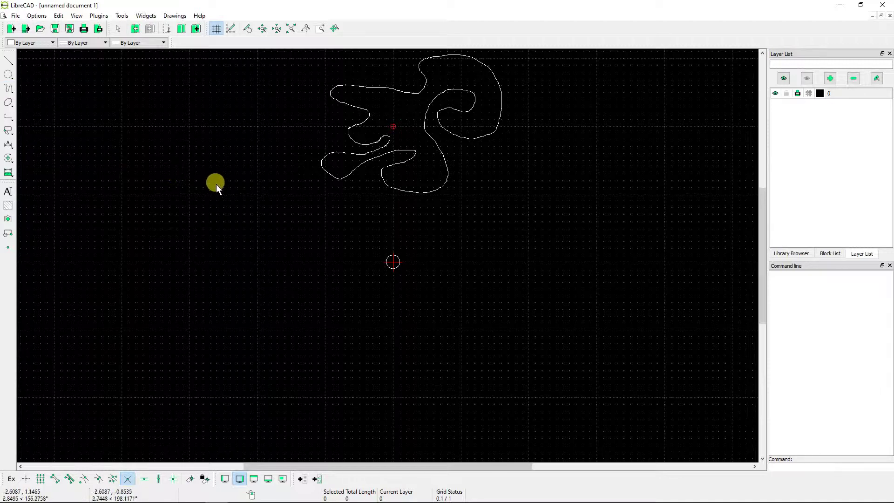
{"action": "left_click_drag", "start_coordinate": [278, 222], "coordinate": [533, 47]}
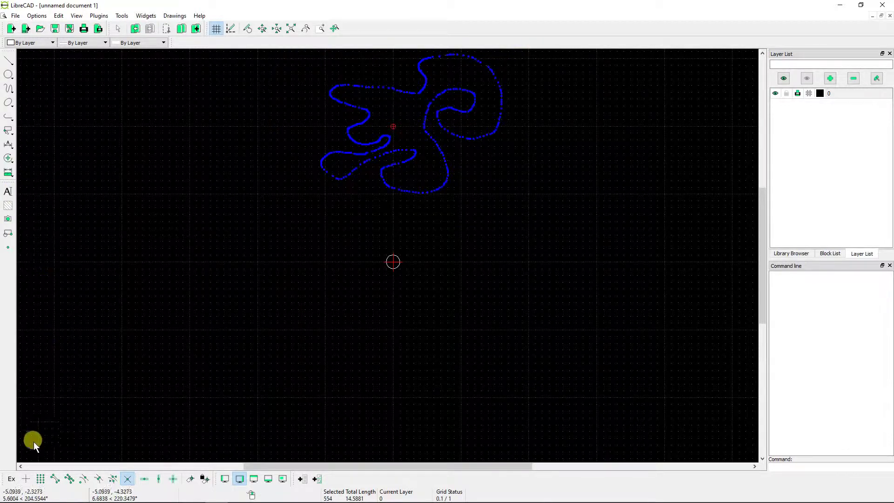
{"action": "left_click", "coordinate": [42, 480]}
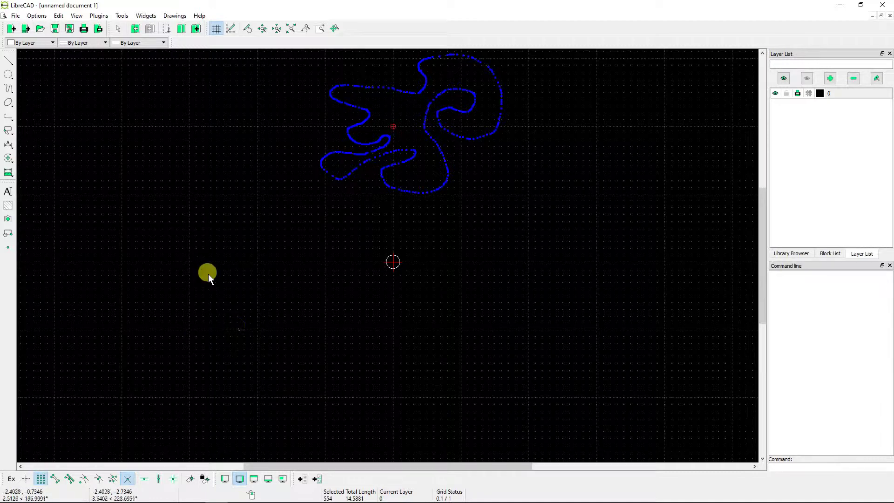
- Start Move and Rotate on the shape, with the origin as both reference and target point
{"action": "left_click", "coordinate": [8, 158]}
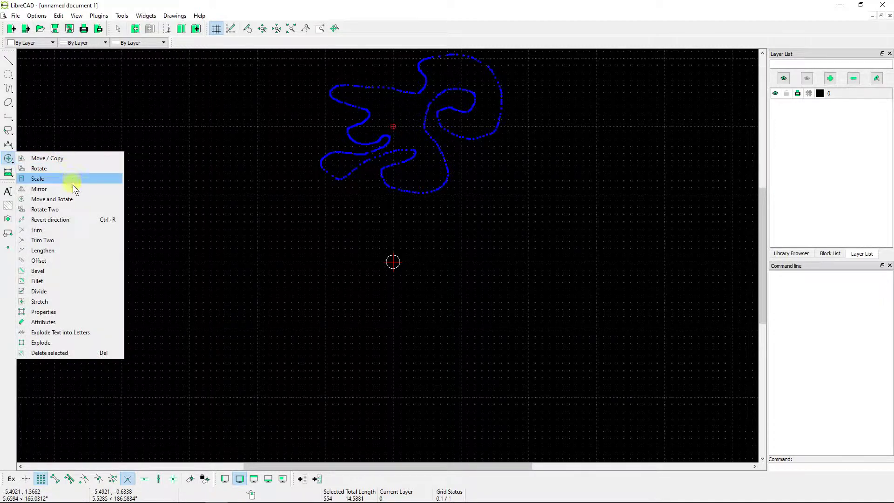
{"action": "left_click", "coordinate": [72, 198]}
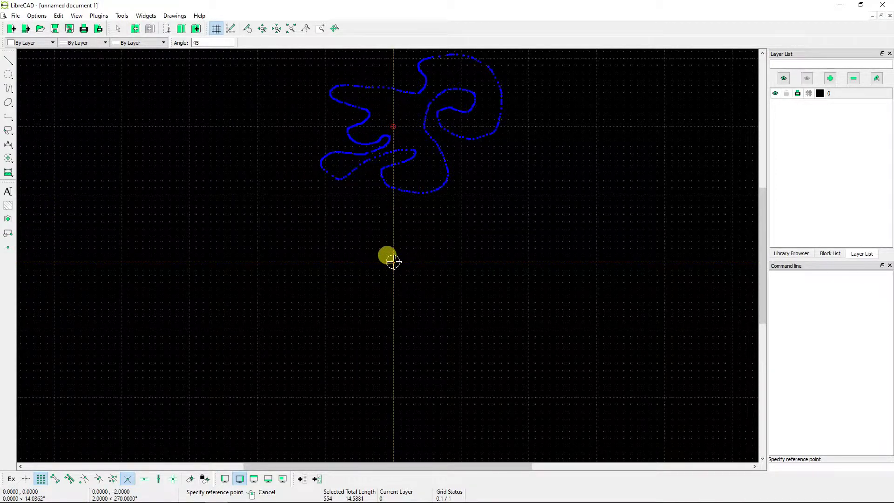
{"action": "left_click", "coordinate": [394, 261]}
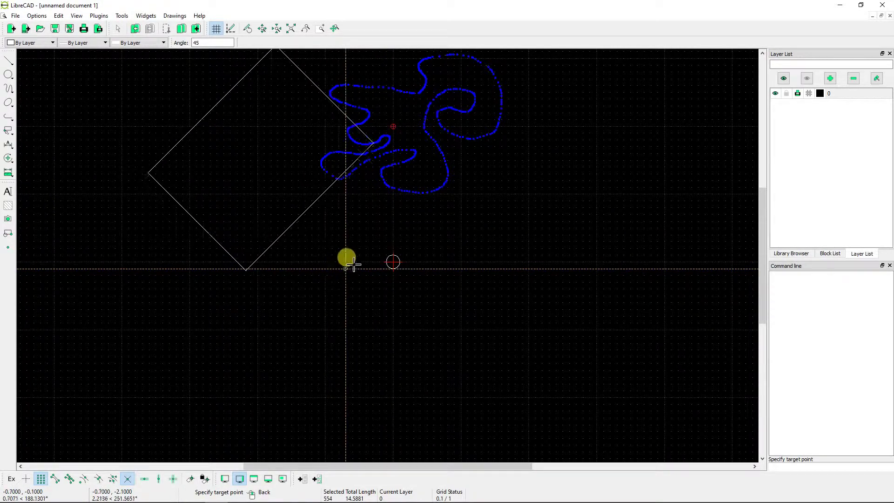
{"action": "left_click", "coordinate": [394, 262]}
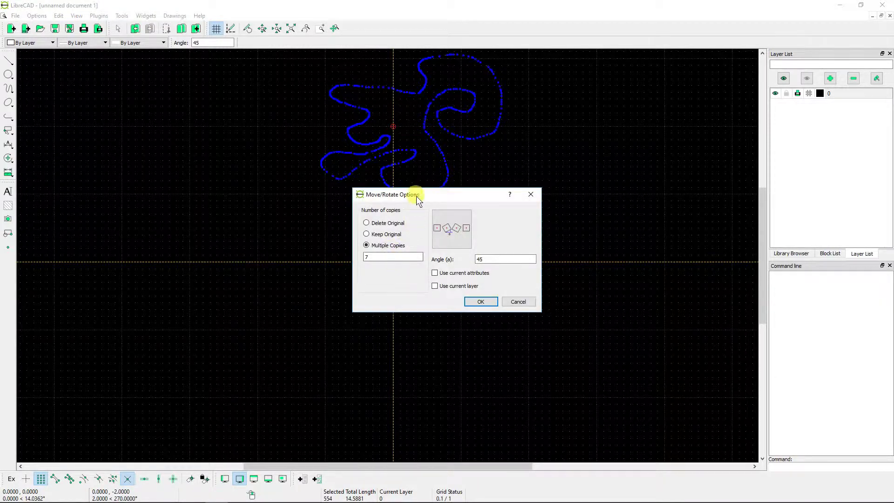
- Set Move/Rotate to 1 copy at a 180° angle and confirm, adding the rotated squiggle below
{"action": "left_click_drag", "start_coordinate": [431, 194], "coordinate": [125, 107]}
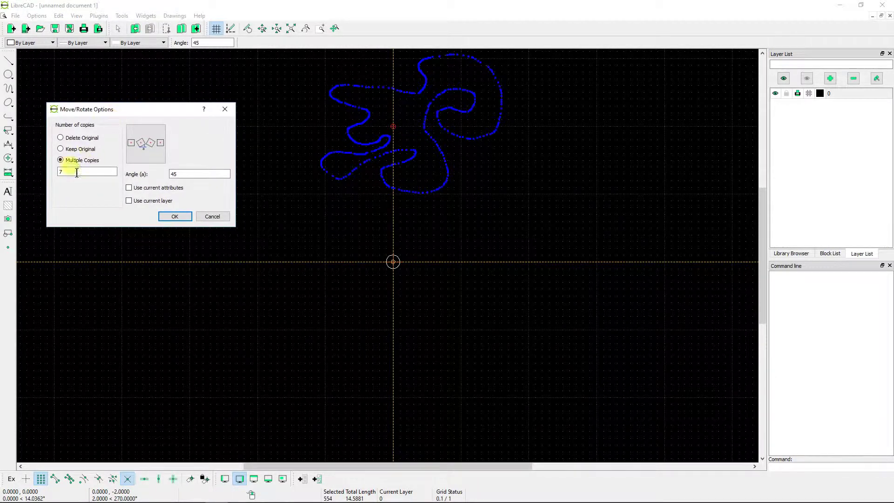
{"action": "left_click_drag", "start_coordinate": [64, 172], "coordinate": [43, 172]}
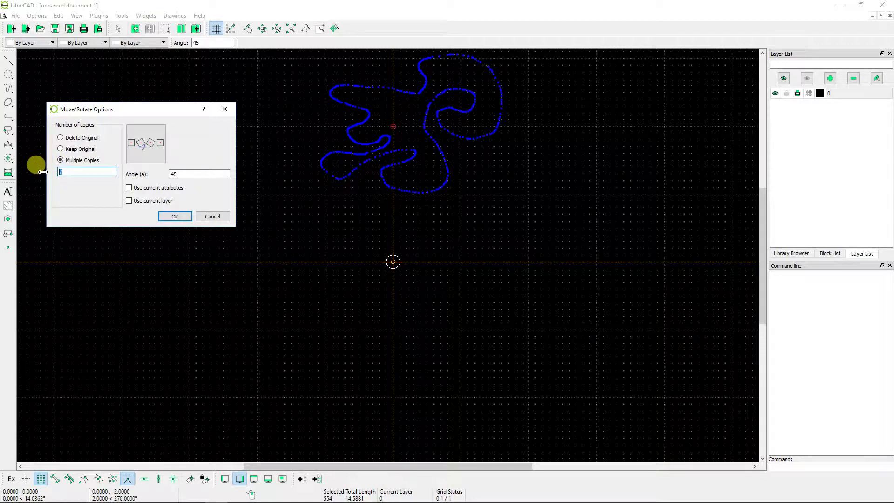
{"action": "type", "text": "1"}
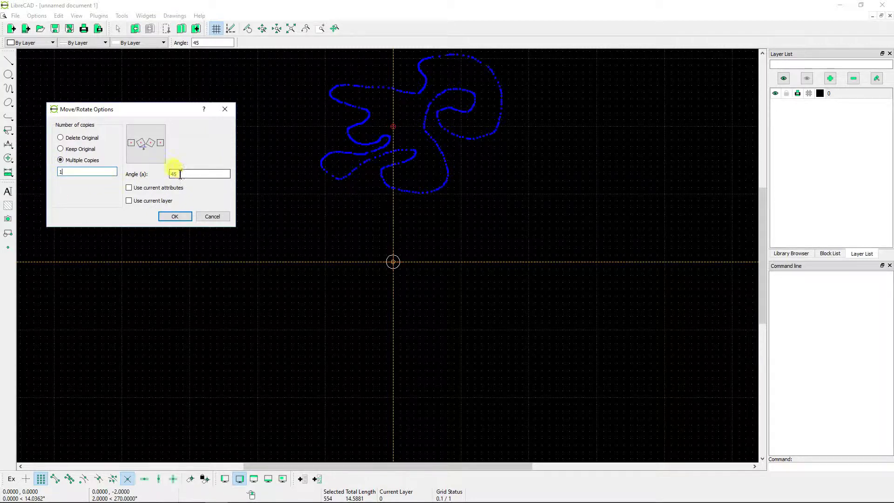
{"action": "left_click_drag", "start_coordinate": [176, 172], "coordinate": [142, 181]}
{"action": "type", "text": "180"}
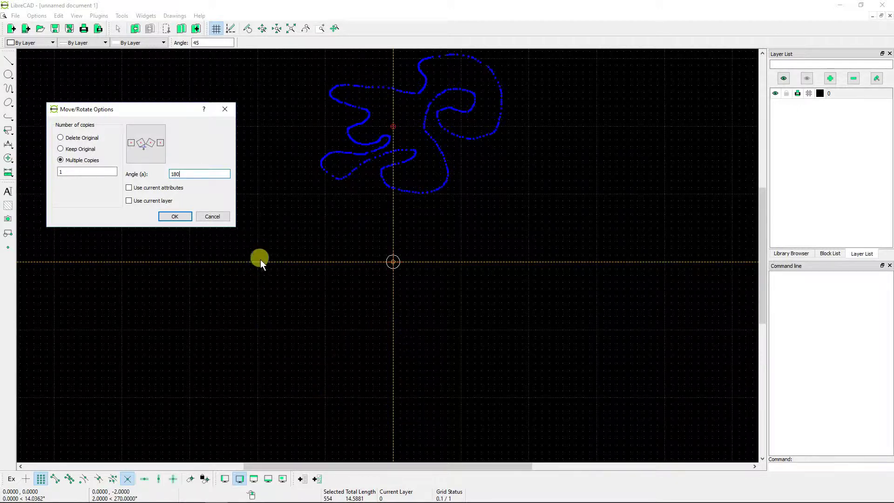
{"action": "left_click", "coordinate": [174, 216]}
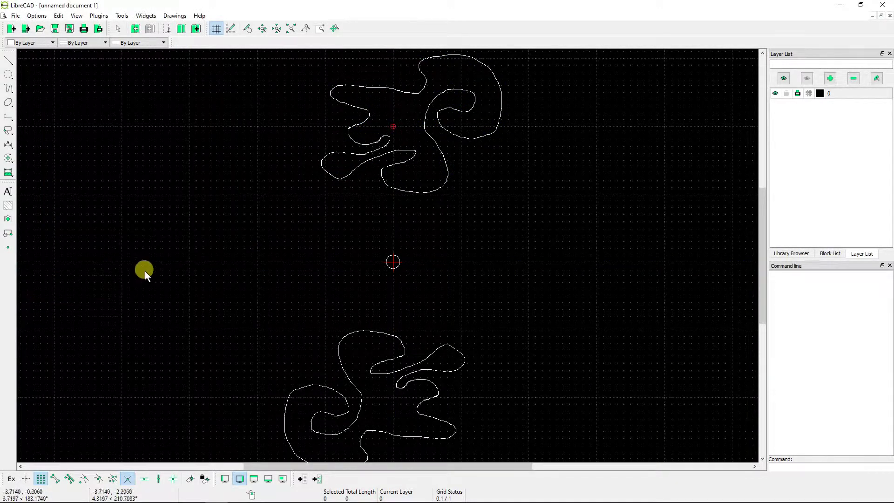
{"action": "scroll", "coordinate": [145, 270], "scroll_direction": "down", "scroll_amount": 1}
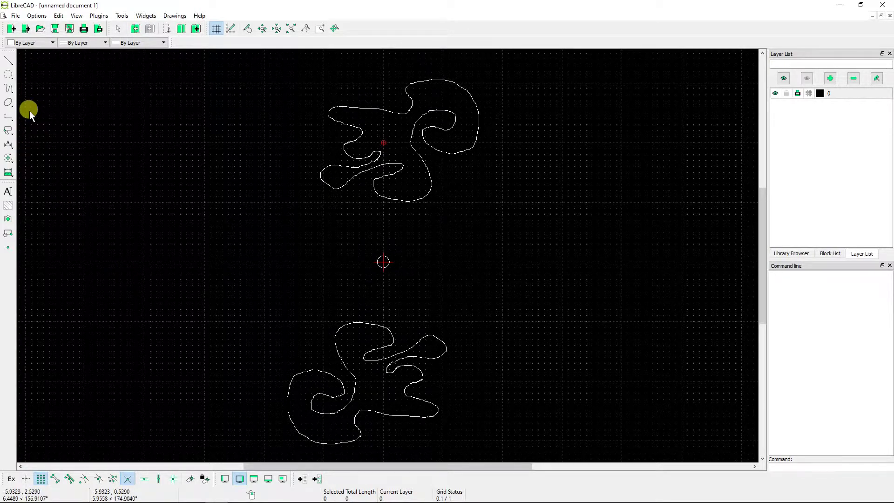
{"action": "left_click", "coordinate": [9, 60]}
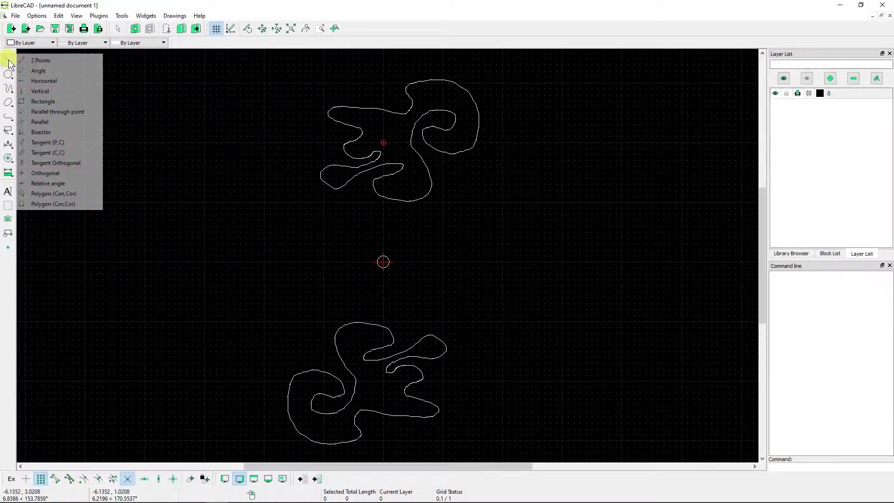
- Draw a square at the upper left with the rectangle tool
{"action": "left_click", "coordinate": [47, 58]}
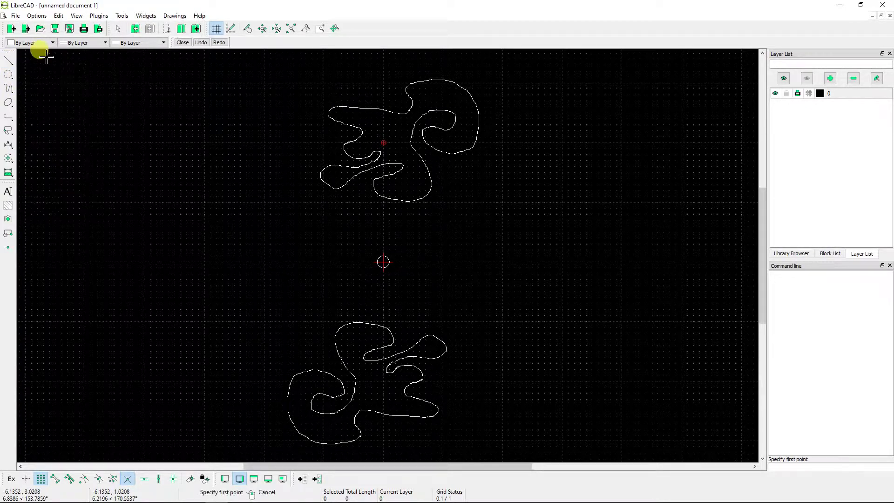
{"action": "left_click", "coordinate": [9, 61]}
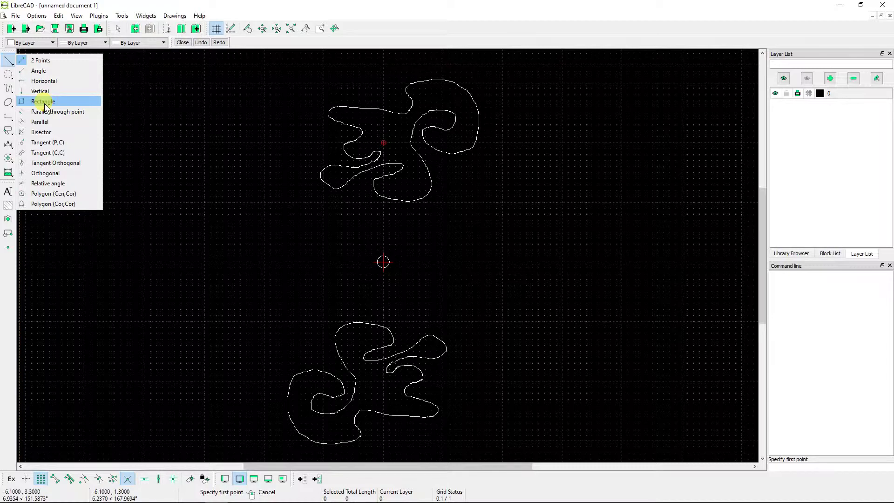
{"action": "left_click", "coordinate": [44, 102]}
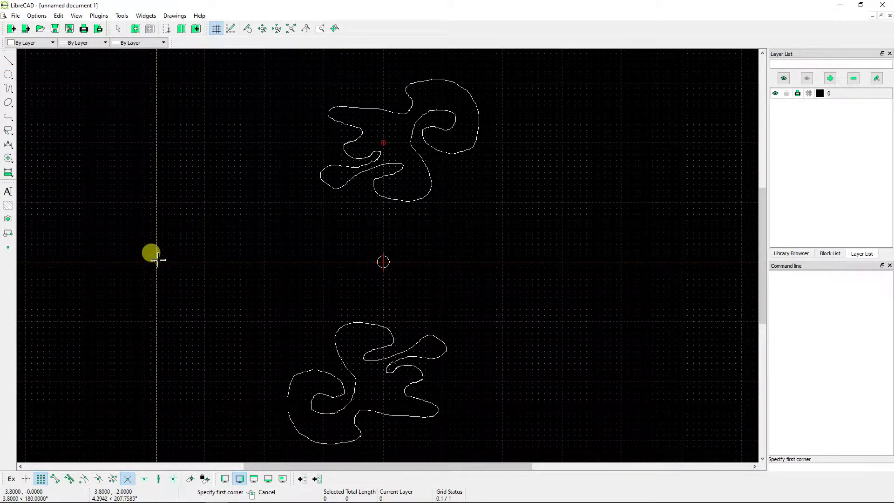
{"action": "left_click", "coordinate": [144, 202]}
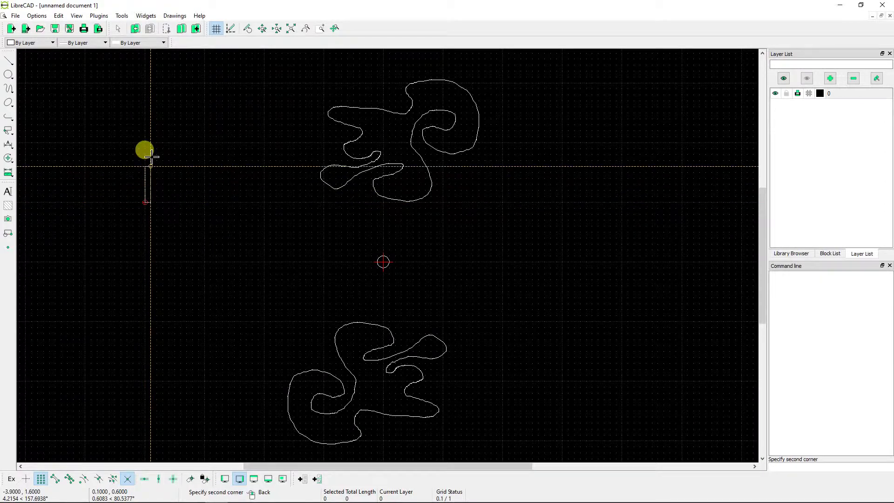
{"action": "left_click", "coordinate": [205, 143]}
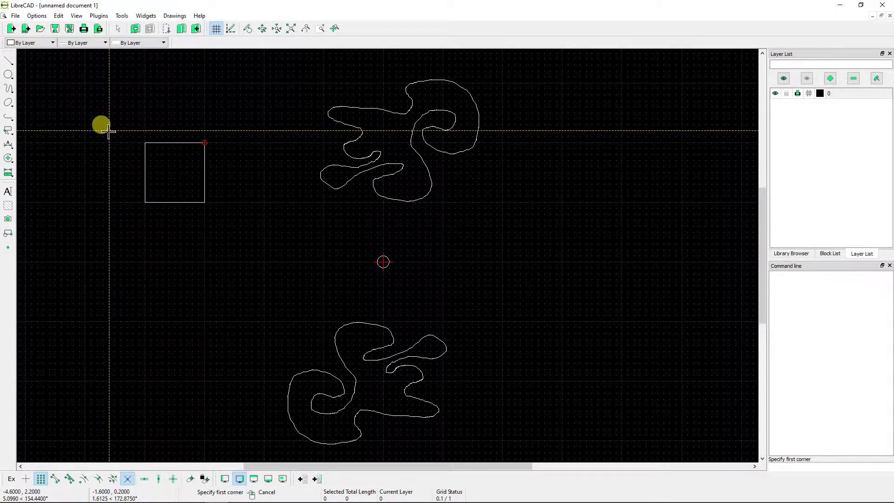
- Add a circle touching the square's sides and a smaller concentric circle inside it
{"action": "left_click", "coordinate": [8, 74]}
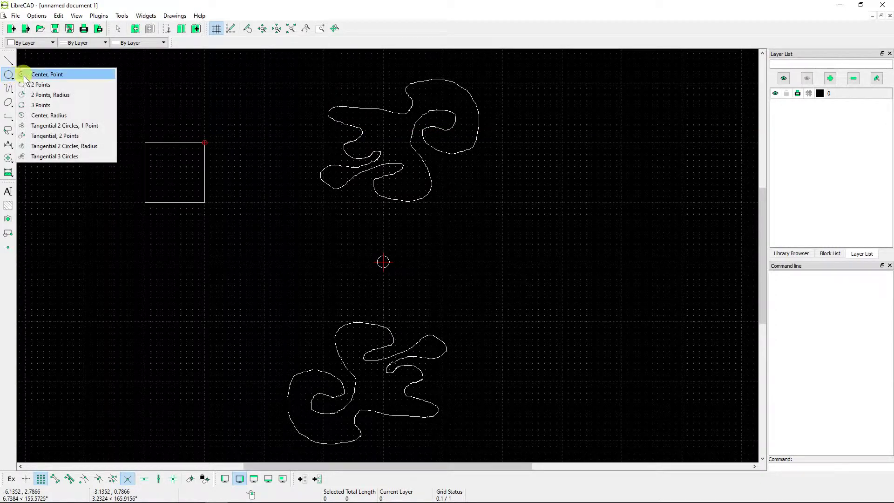
{"action": "left_click", "coordinate": [38, 73]}
{"action": "left_click", "coordinate": [174, 172]}
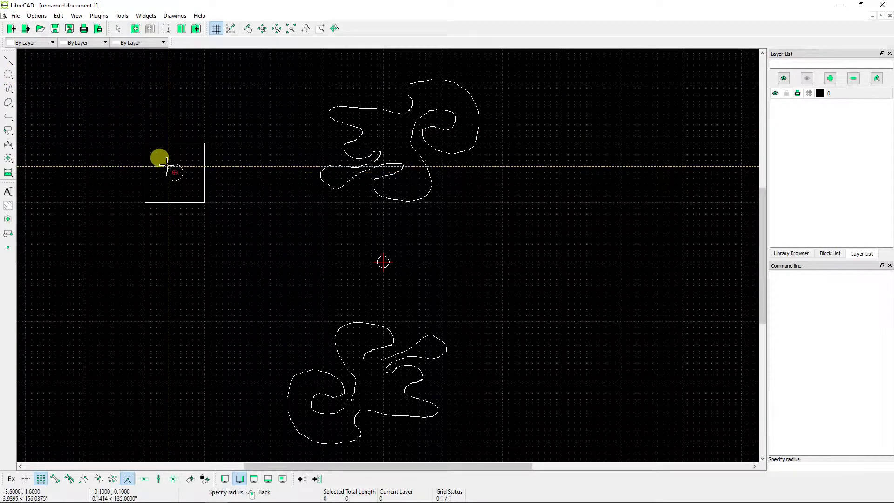
{"action": "left_click", "coordinate": [158, 149]}
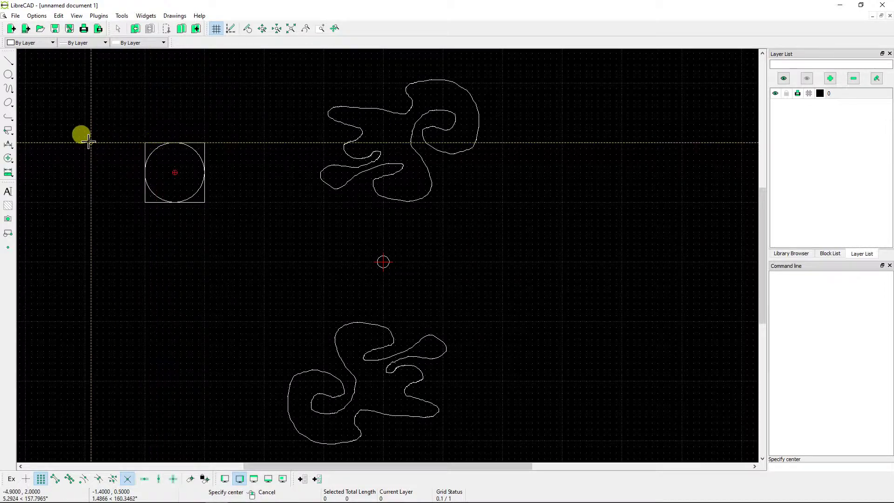
{"action": "left_click", "coordinate": [174, 172]}
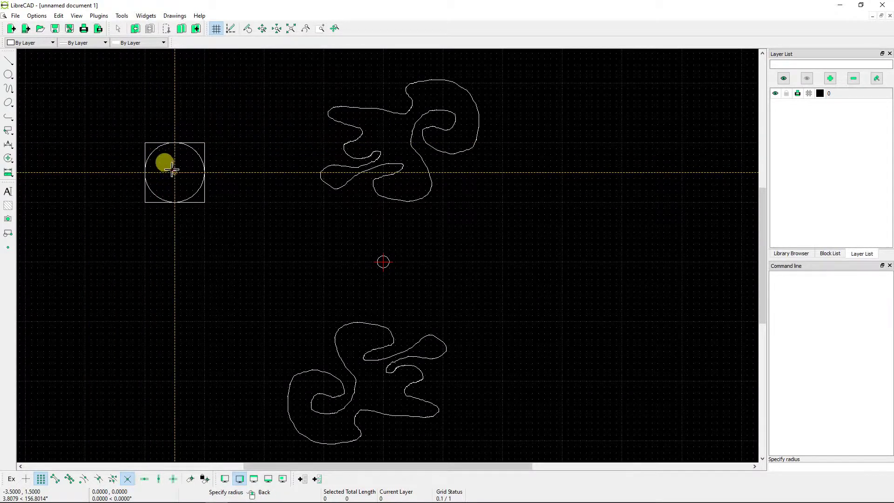
{"action": "left_click", "coordinate": [163, 161]}
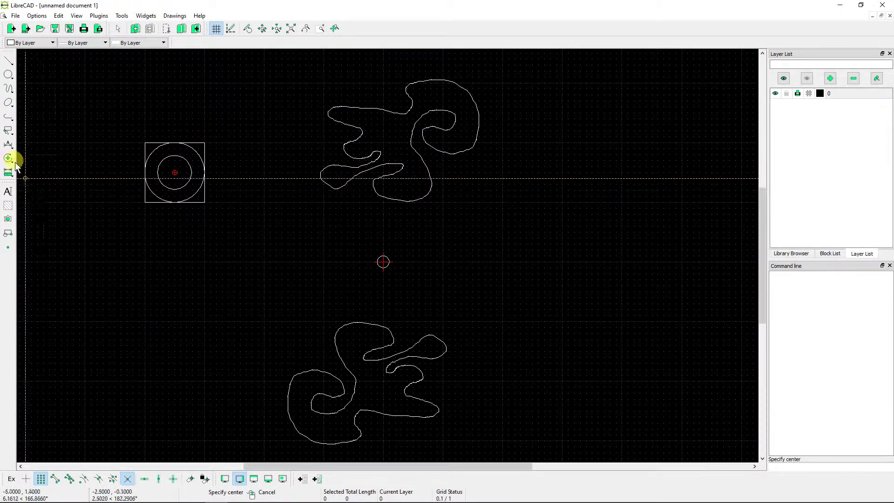
{"action": "left_click", "coordinate": [11, 62]}
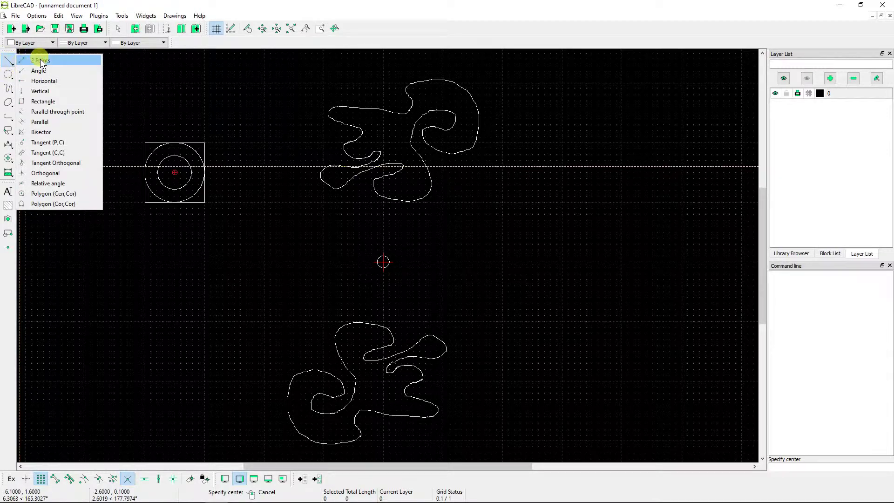
- Draw a closed octagon outline passing through the square's four corners
{"action": "left_click", "coordinate": [38, 61]}
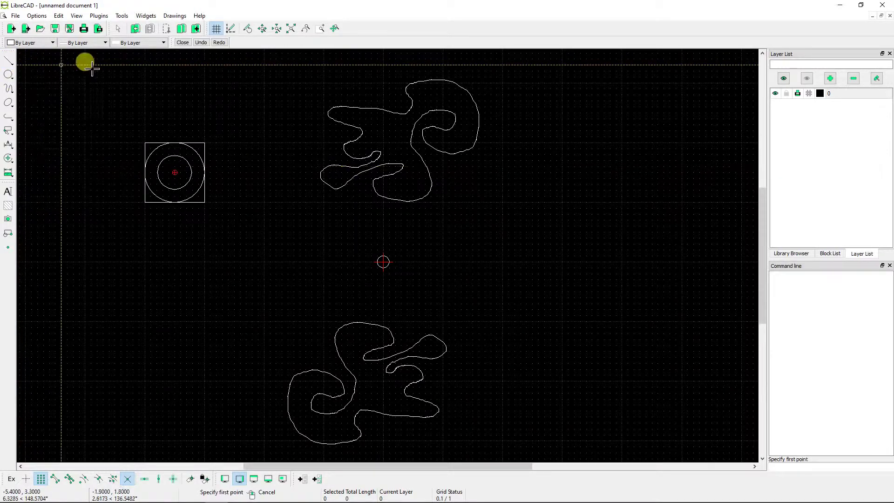
{"action": "left_click", "coordinate": [174, 131]}
{"action": "left_click", "coordinate": [146, 142]}
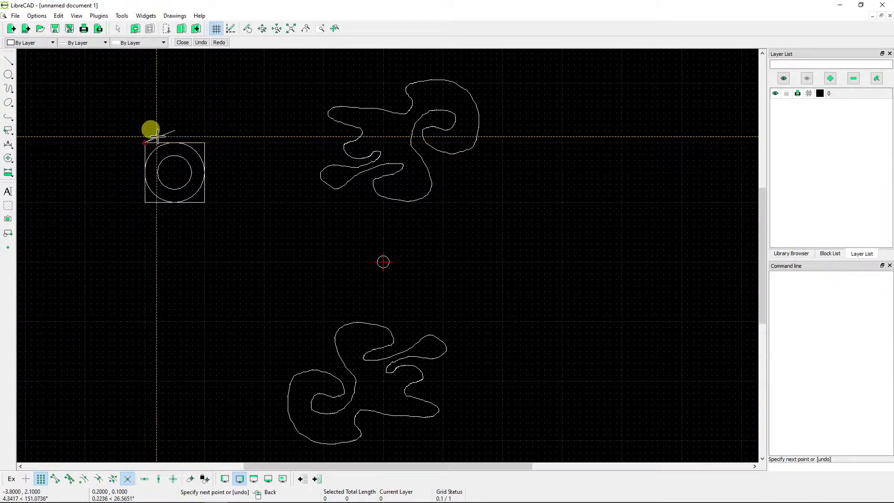
{"action": "left_click", "coordinate": [133, 173]}
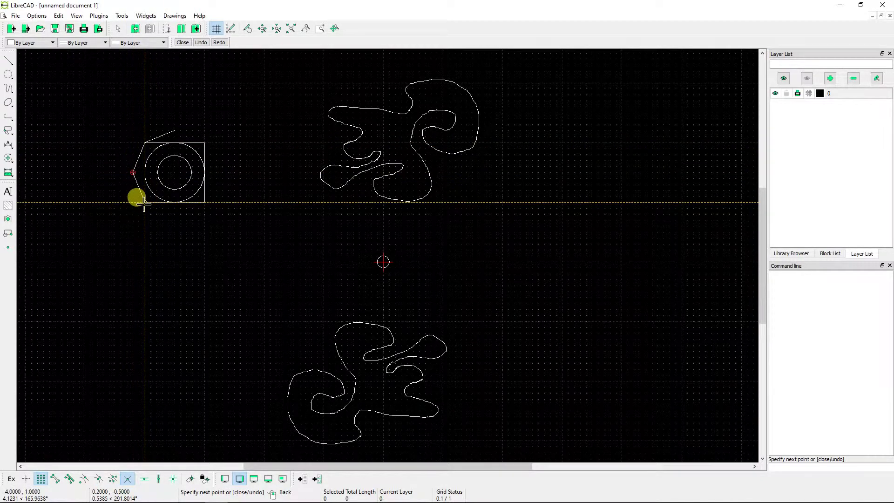
{"action": "left_click", "coordinate": [145, 202]}
{"action": "left_click", "coordinate": [174, 214]}
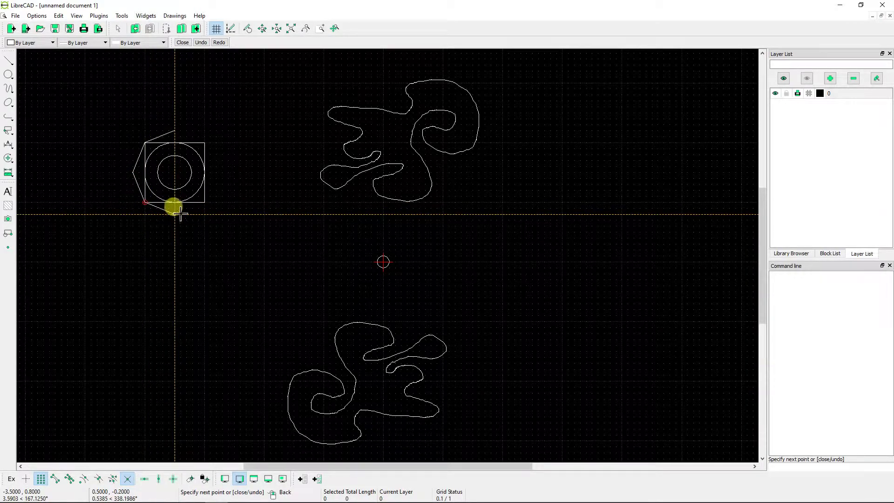
{"action": "left_click", "coordinate": [205, 202]}
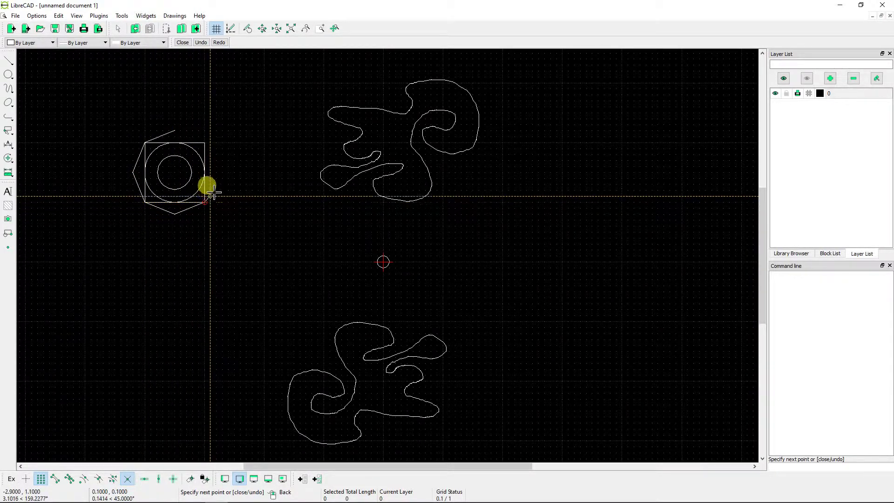
{"action": "left_click", "coordinate": [216, 173]}
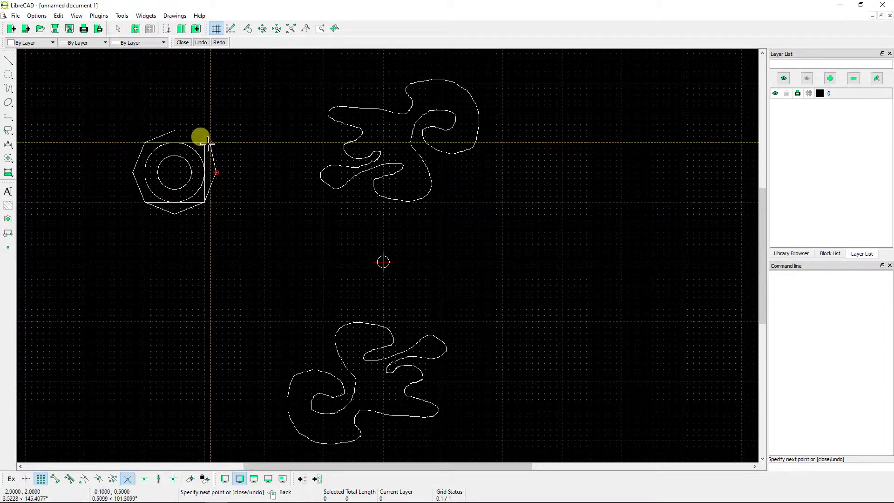
{"action": "left_click", "coordinate": [176, 132]}
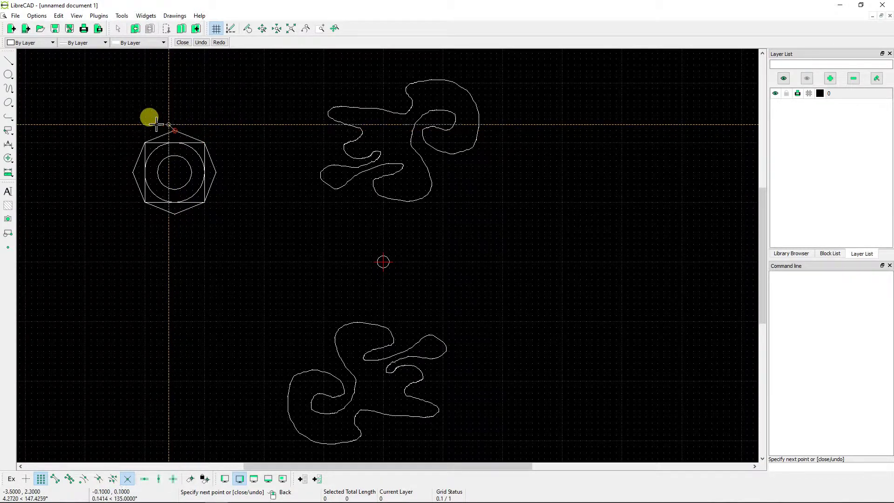
{"action": "right_click", "coordinate": [61, 135]}
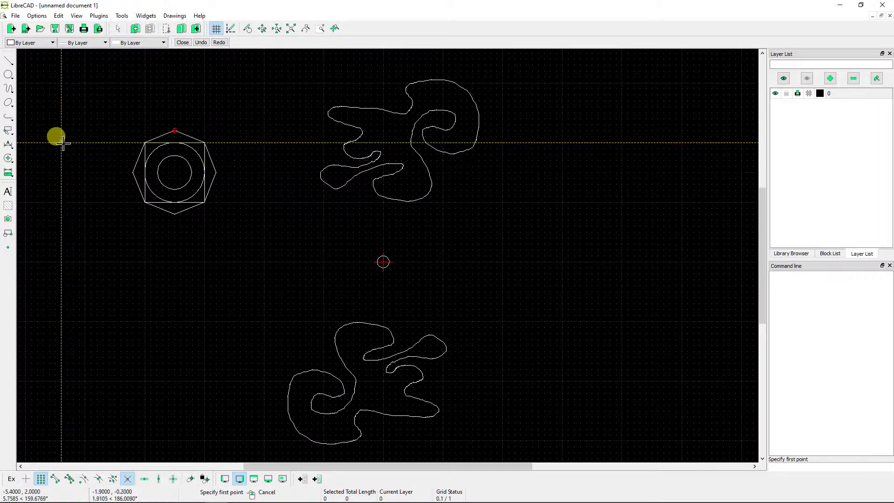
{"action": "right_click", "coordinate": [64, 144]}
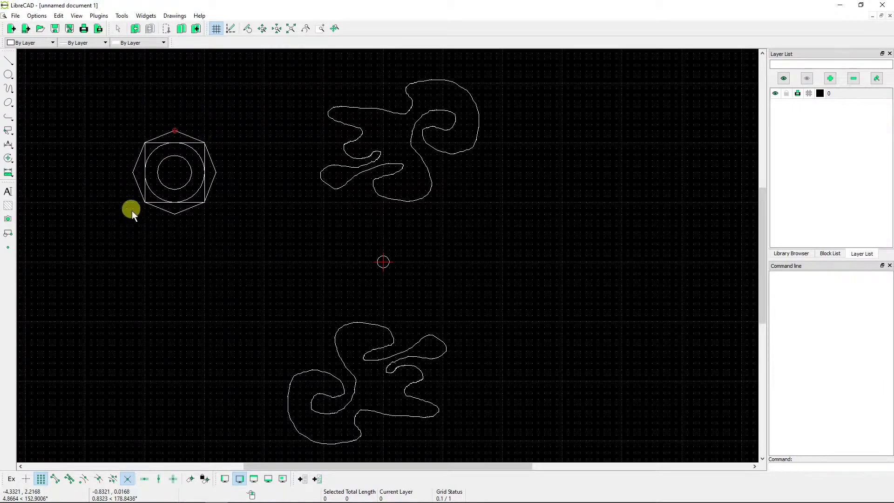
- Try a short crosshair line at the octagon's centre, undo it, and exit the line tool
{"action": "left_click", "coordinate": [10, 60]}
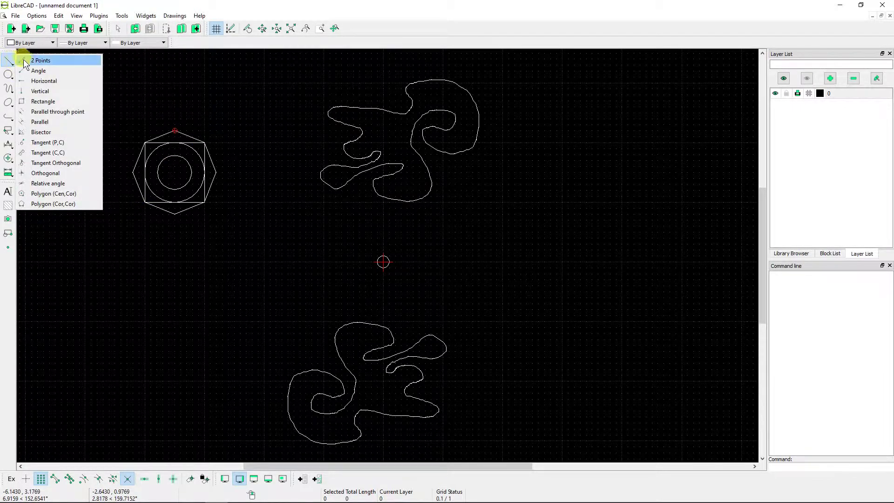
{"action": "left_click", "coordinate": [33, 57]}
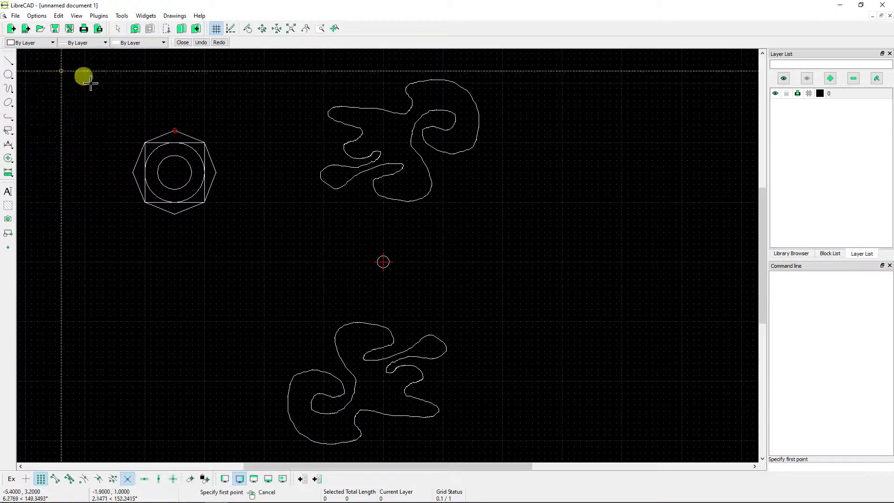
{"action": "left_click", "coordinate": [176, 180]}
{"action": "left_click", "coordinate": [176, 179]}
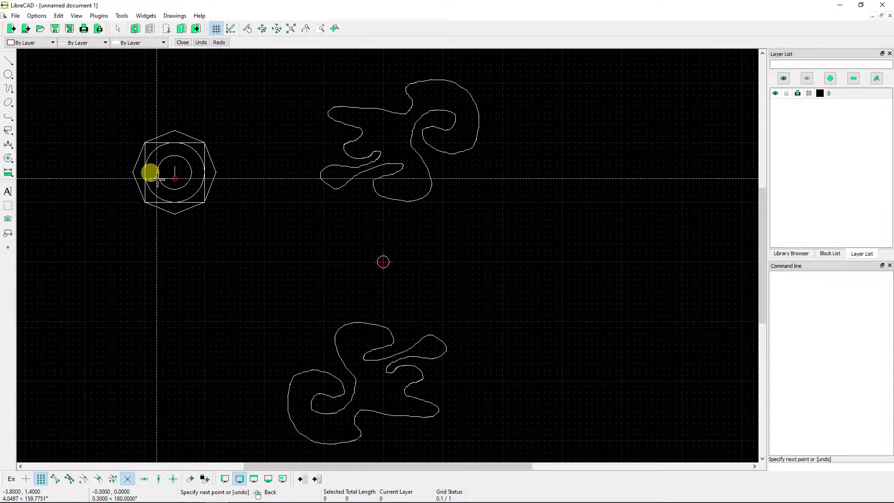
{"action": "key", "text": "ctrl+z"}
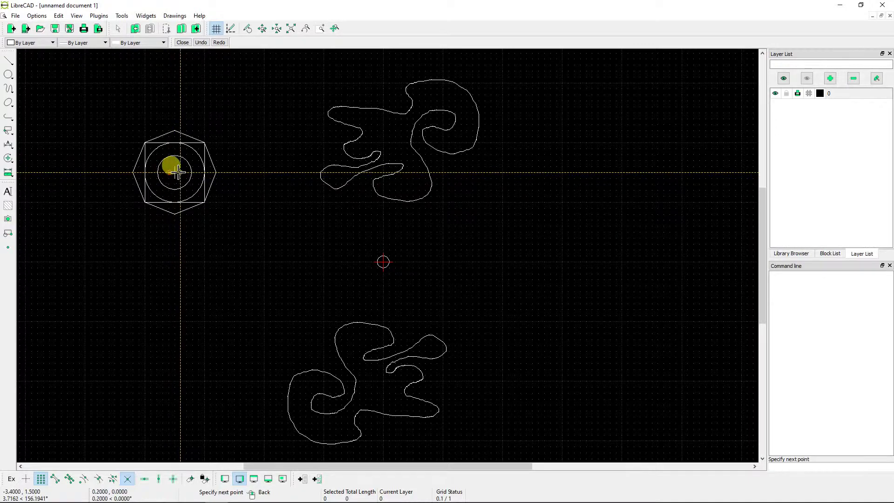
{"action": "right_click", "coordinate": [112, 159]}
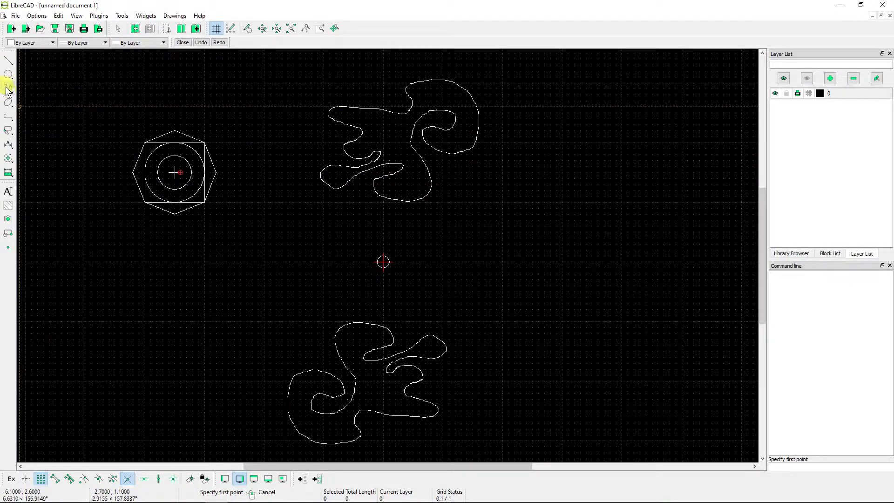
{"action": "key", "text": "Escape"}
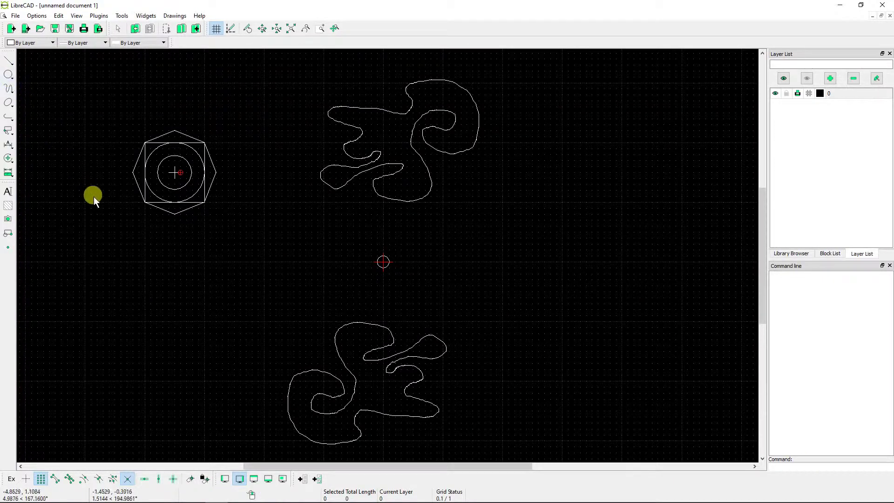
- Window-select the octagon, square and rings, then Move and Rotate with the origin as reference and target
{"action": "left_click", "coordinate": [113, 228]}
{"action": "left_click_drag", "start_coordinate": [154, 223], "coordinate": [240, 110]}
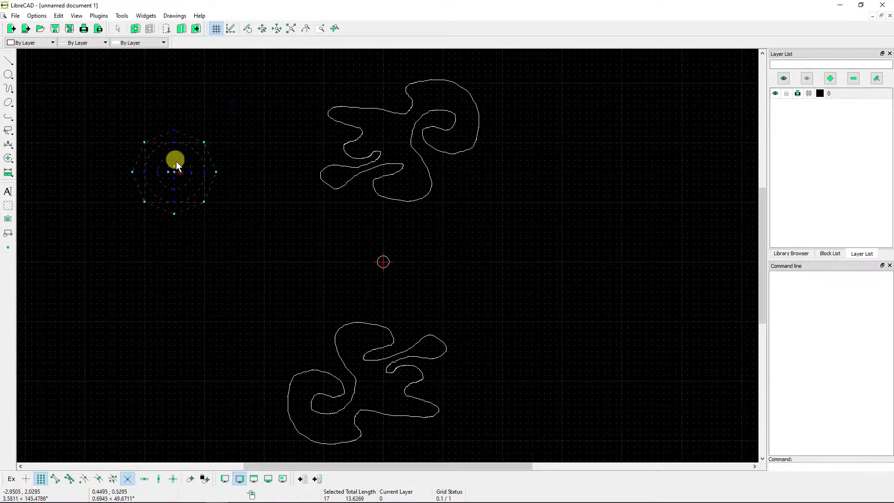
{"action": "left_click", "coordinate": [8, 158]}
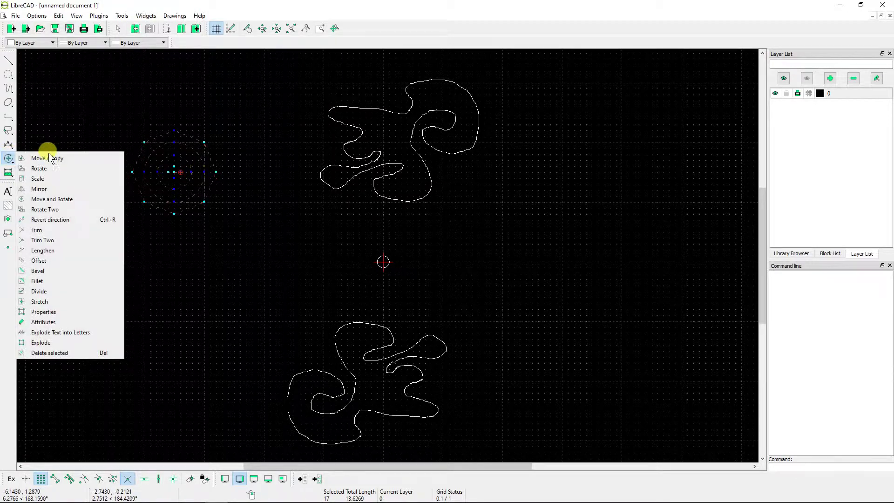
{"action": "left_click", "coordinate": [75, 199]}
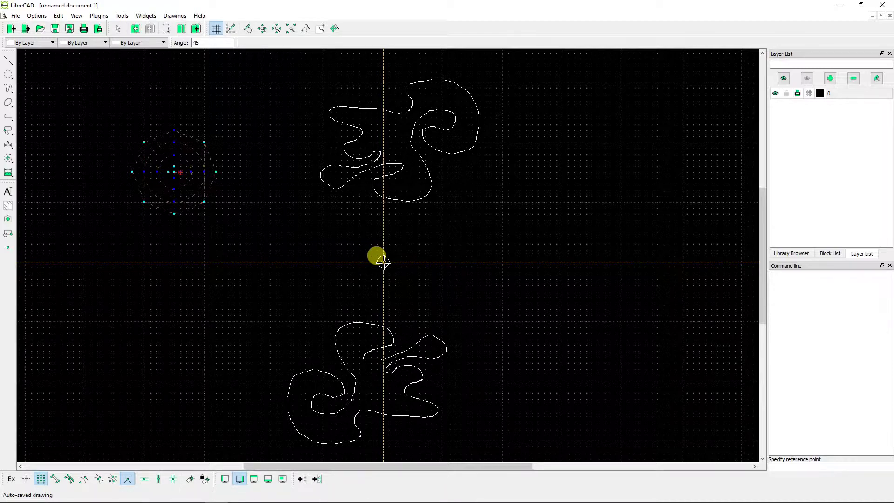
{"action": "left_click", "coordinate": [383, 263]}
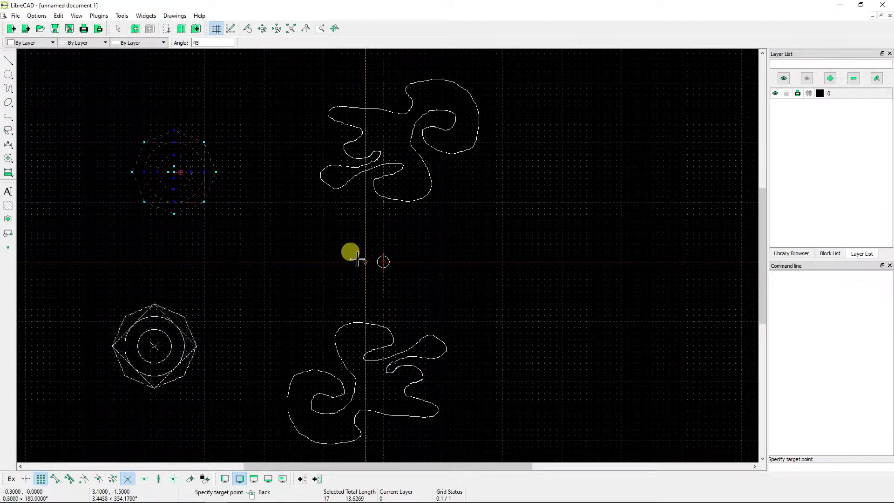
{"action": "left_click", "coordinate": [383, 262]}
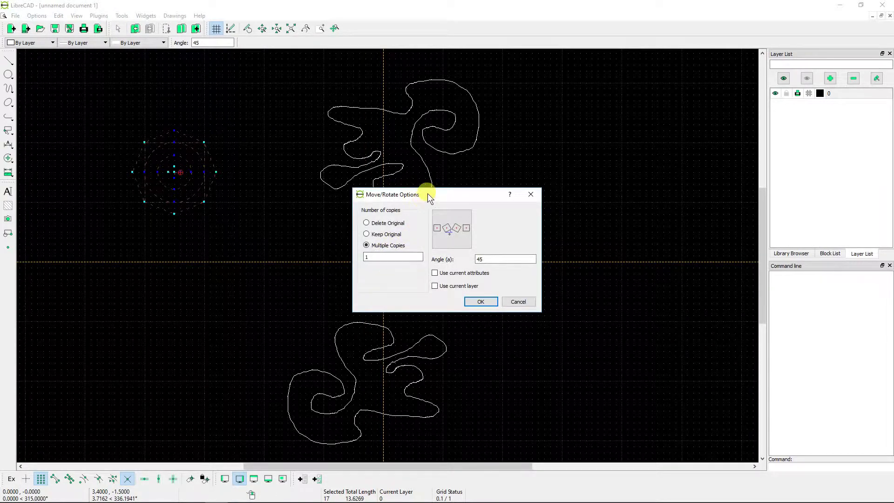
- Set the rotation angle to 180 with one copy and confirm, placing the copy at lower right
{"action": "left_click_drag", "start_coordinate": [412, 196], "coordinate": [128, 255]}
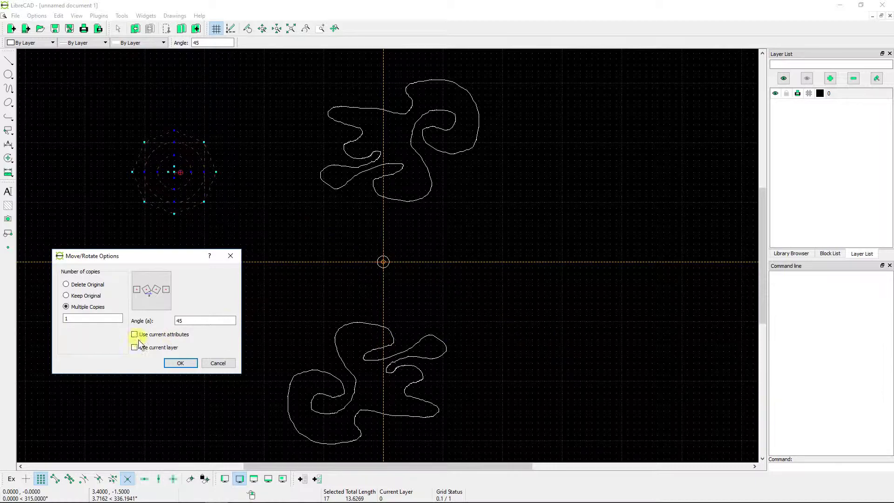
{"action": "left_click_drag", "start_coordinate": [189, 324], "coordinate": [142, 322]}
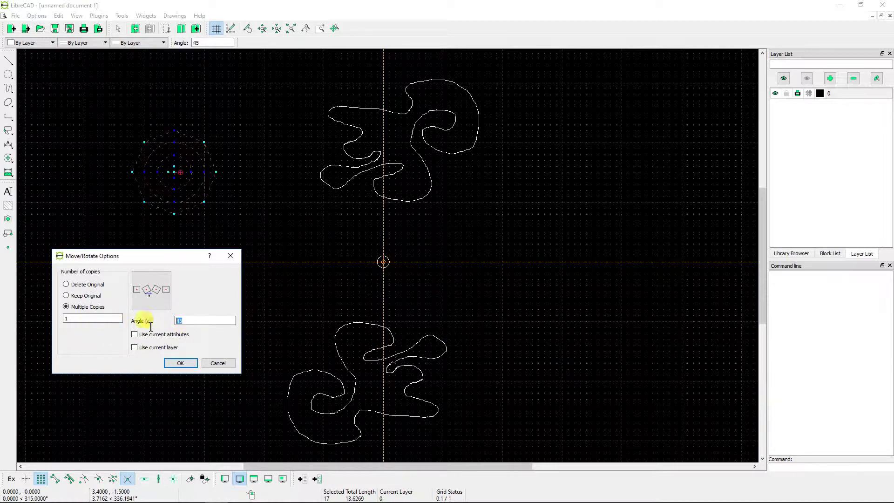
{"action": "type", "text": "180"}
{"action": "left_click", "coordinate": [182, 364]}
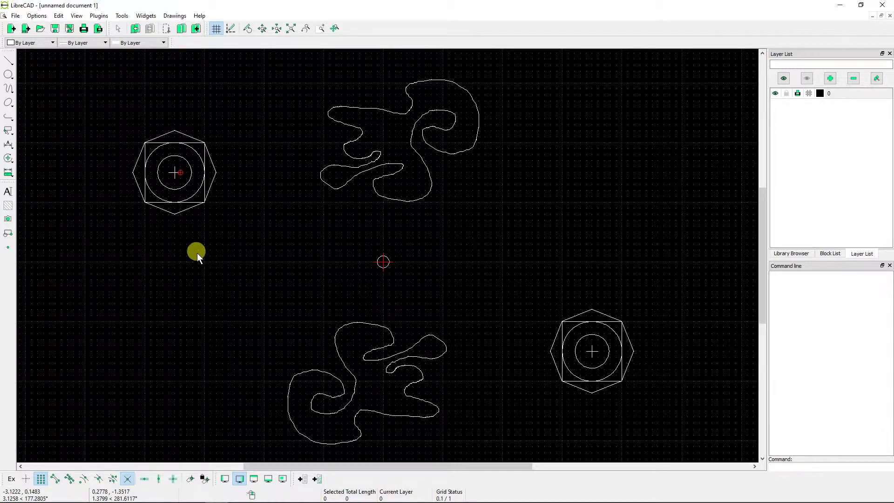
- Open the Modify operations flyout in the left toolbar
{"action": "left_click", "coordinate": [8, 158]}
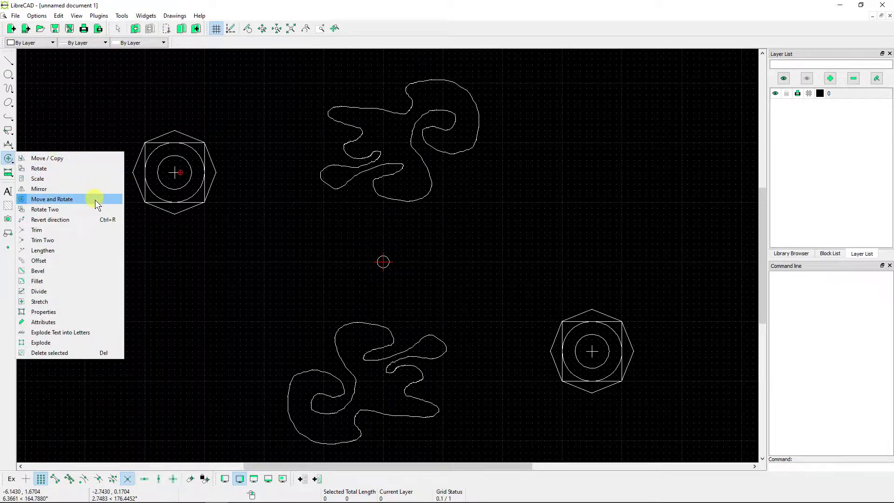